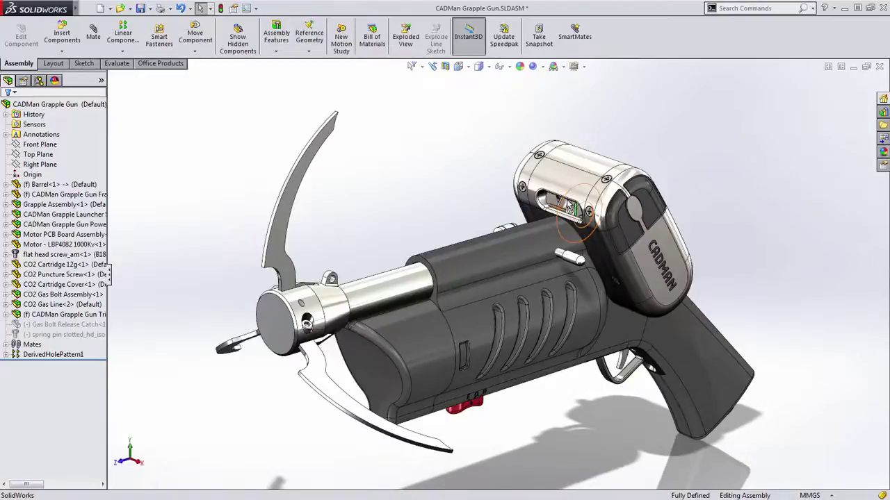
# Switch the grapple gun assembly to the display state with a transparent frame and spool housing, and inspect the spool mechanism inside.
pyautogui.rightClick(104, 82)
pyautogui.click(122, 96)
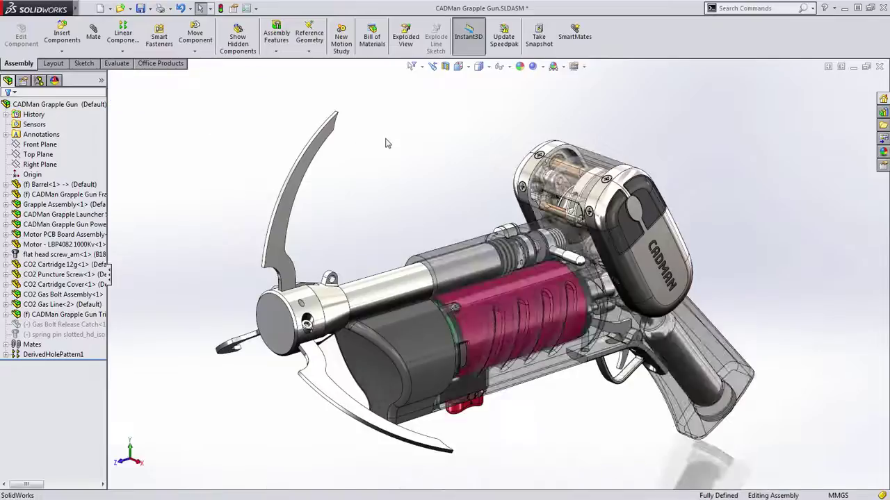
pyautogui.moveTo(426, 167); pyautogui.dragTo(439, 171, button='middle')
pyautogui.scroll(-10, 579, 228)
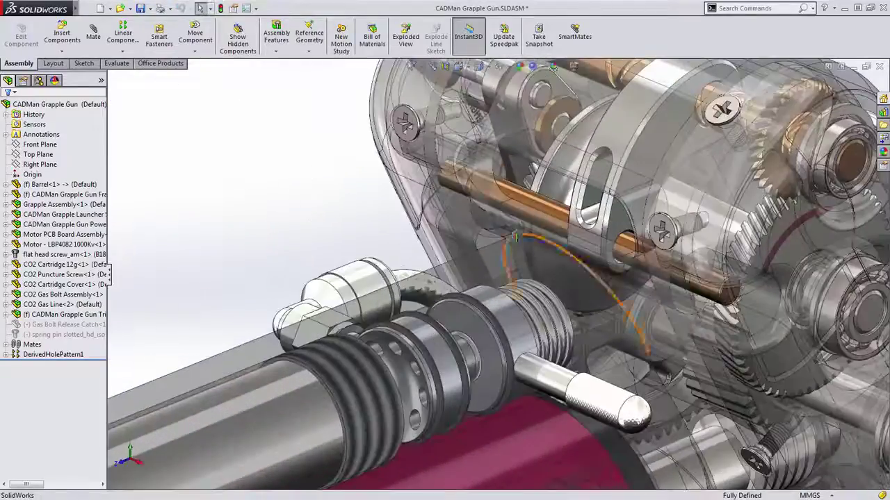
pyautogui.scroll(10, 526, 237)
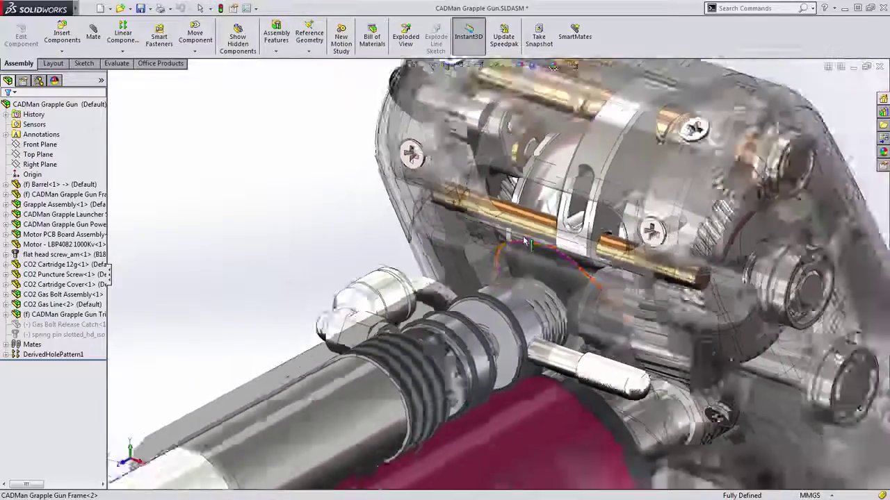
pyautogui.scroll(5, 520, 270)
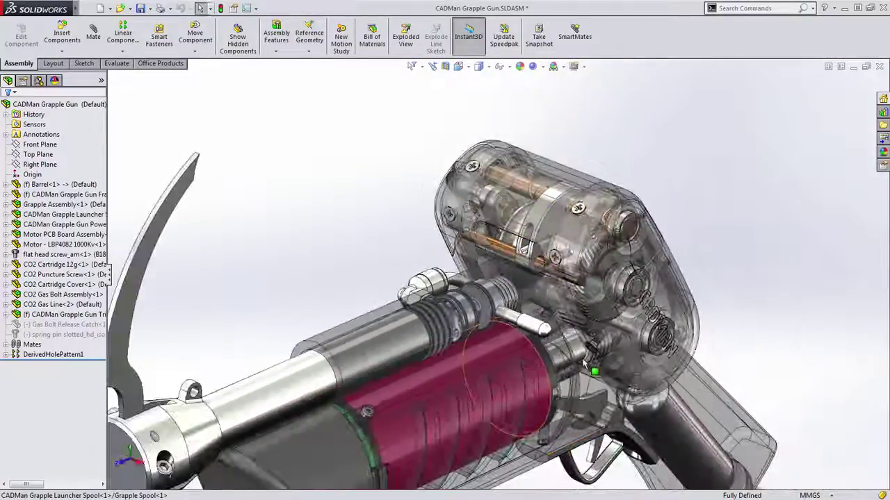
pyautogui.scroll(-5, 573, 338)
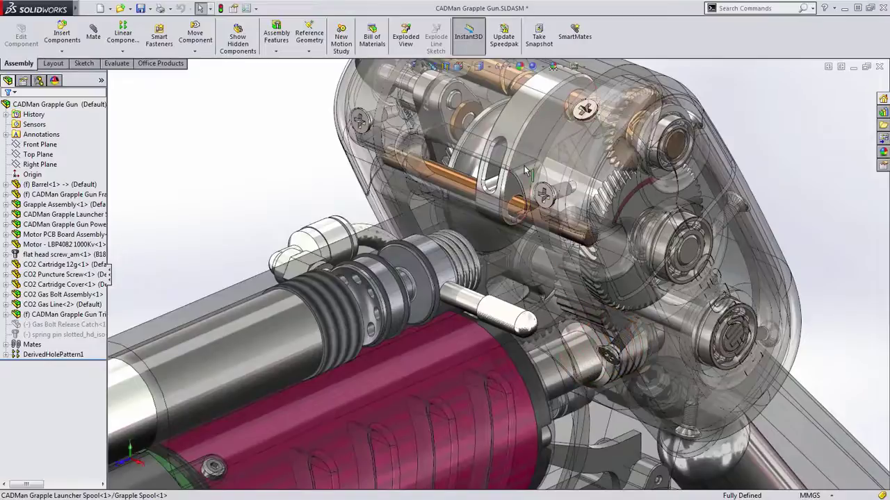
pyautogui.moveTo(476, 187); pyautogui.dragTo(468, 169, button='middle')
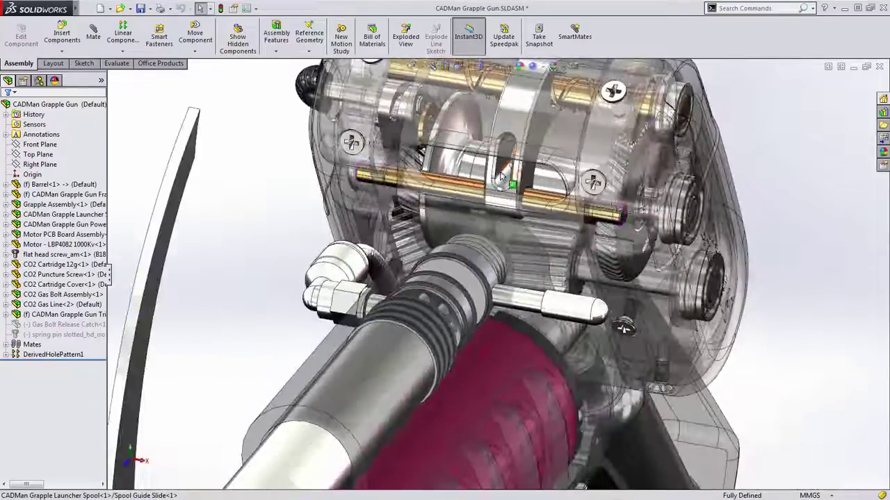
pyautogui.scroll(5, 523, 231)
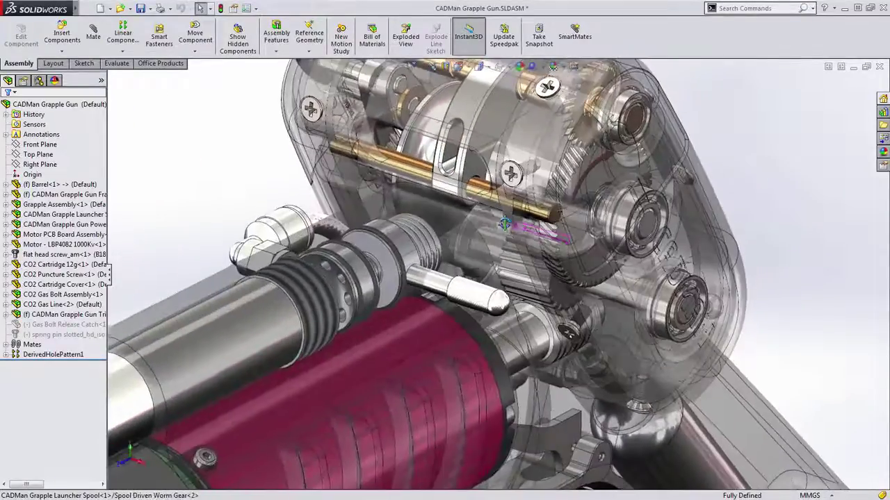
# Open the CADMan Grapple Launcher Spool subassembly in its own window.
pyautogui.click(89, 218)
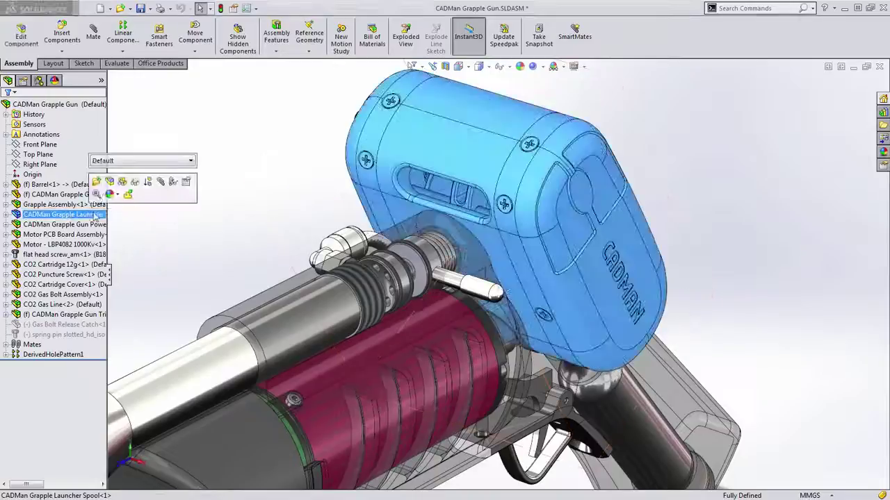
pyautogui.click(170, 195)
pyautogui.moveTo(223, 203); pyautogui.dragTo(270, 243, button='middle')
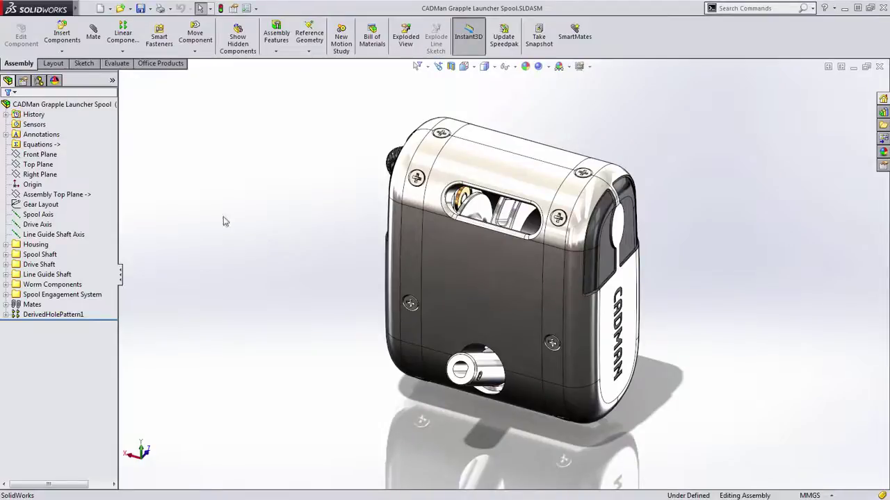
# Switch the spool subassembly to the Internal Components display state.
pyautogui.click(113, 80)
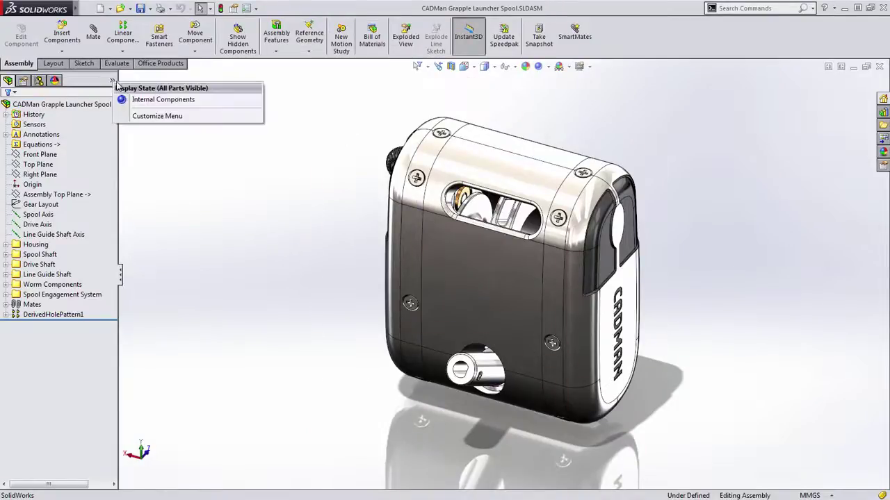
pyautogui.click(162, 99)
pyautogui.moveTo(403, 254); pyautogui.dragTo(385, 244, button='middle')
pyautogui.scroll(-2, 515, 270)
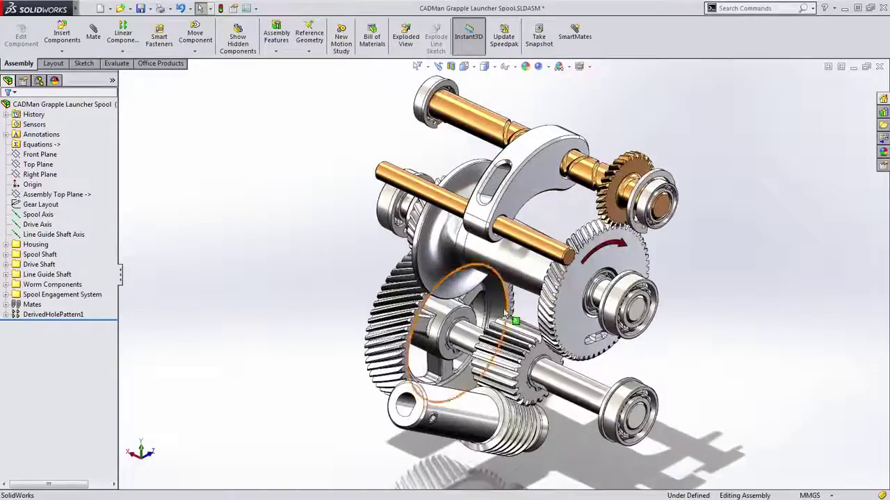
pyautogui.middleClick(505, 313)
pyautogui.moveTo(506, 313); pyautogui.dragTo(510, 303, button='middle')
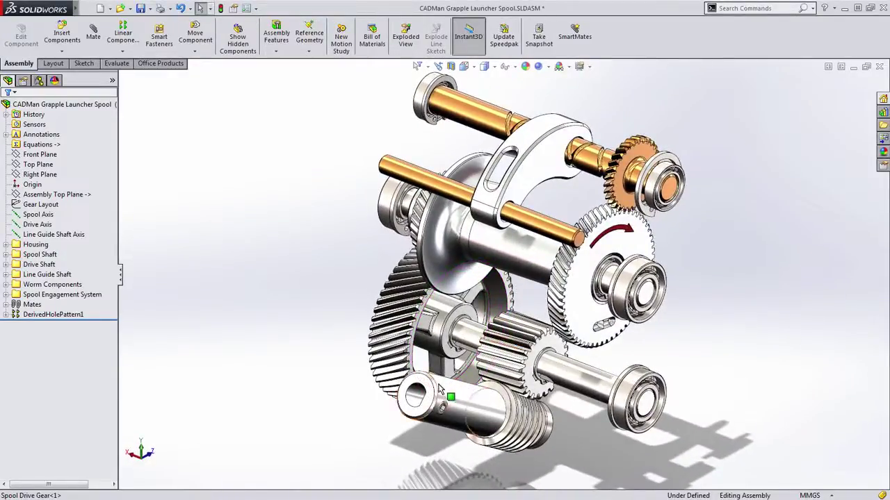
# Turn the hollow worm shaft at the base of the gear train to check the motion through the gears and line guide.
pyautogui.click(442, 393)
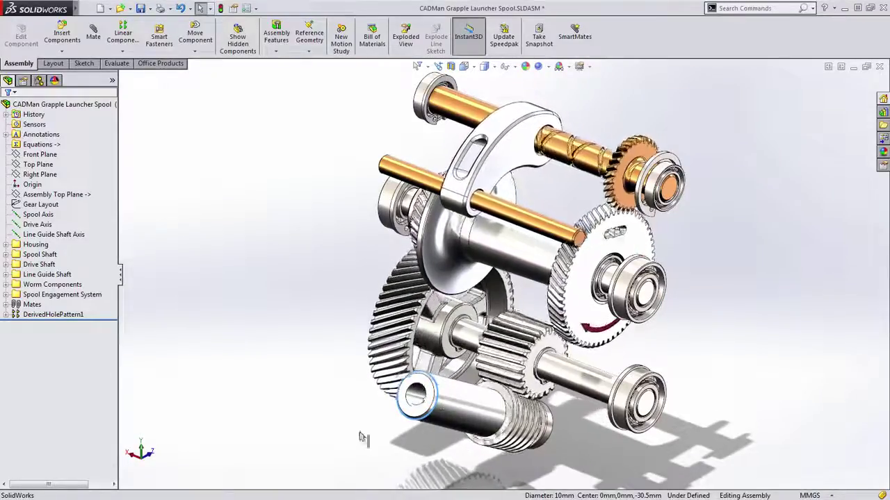
pyautogui.moveTo(361, 438); pyautogui.dragTo(470, 413)
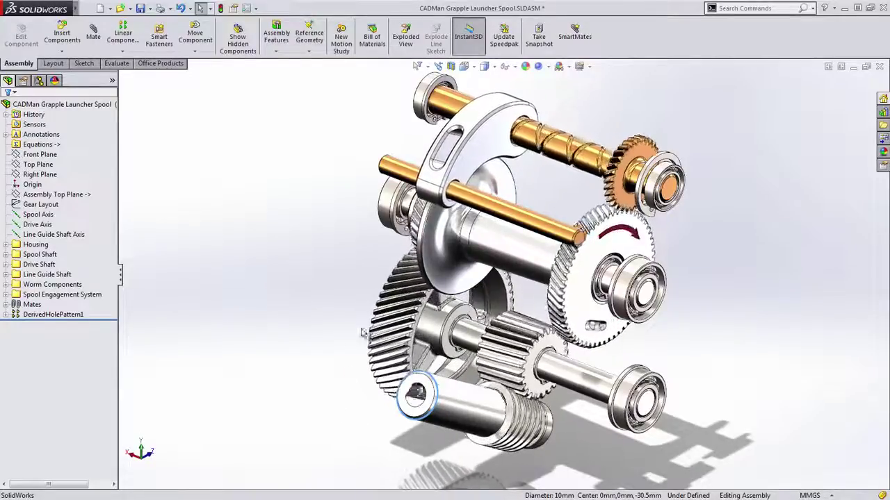
pyautogui.moveTo(362, 333); pyautogui.dragTo(412, 466)
pyautogui.moveTo(443, 405); pyautogui.dragTo(449, 335)
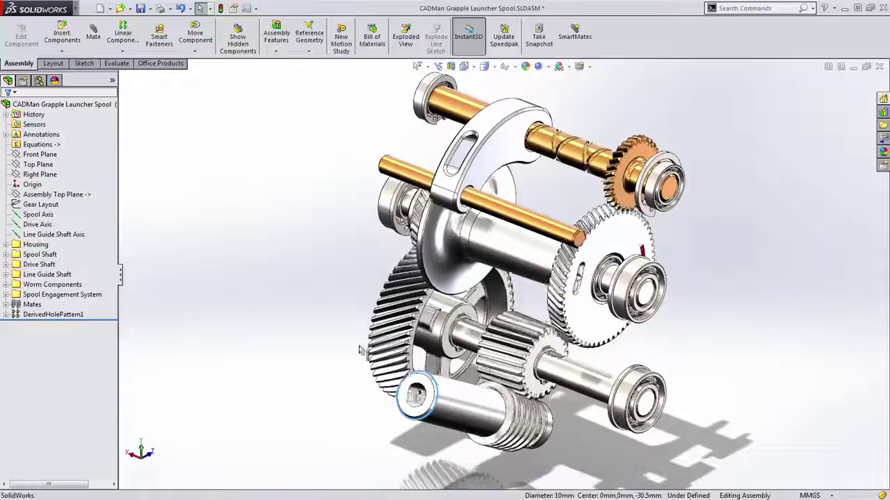
pyautogui.moveTo(409, 469); pyautogui.dragTo(486, 431)
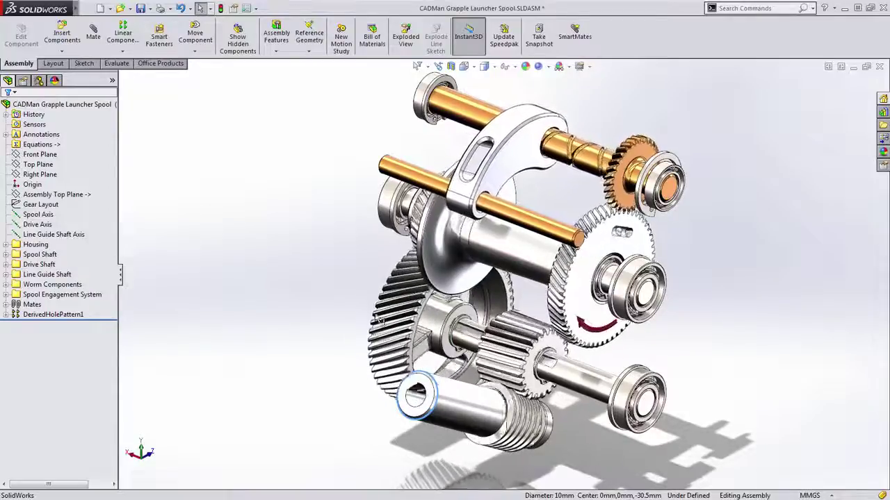
pyautogui.moveTo(379, 320); pyautogui.dragTo(528, 331)
# Rotate the grapple spool by its arrow-marked gear face to check how the mated shafts and line guide follow.
pyautogui.moveTo(606, 343); pyautogui.dragTo(574, 338)
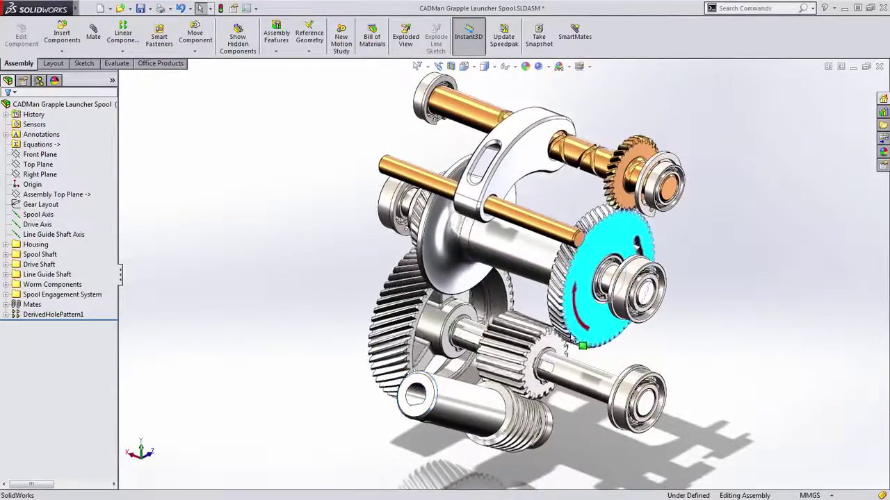
pyautogui.moveTo(560, 301); pyautogui.dragTo(579, 267)
pyautogui.moveTo(604, 235)
pyautogui.mouseDown()
pyautogui.moveTo(641, 233)
pyautogui.moveTo(656, 256)
pyautogui.mouseUp()
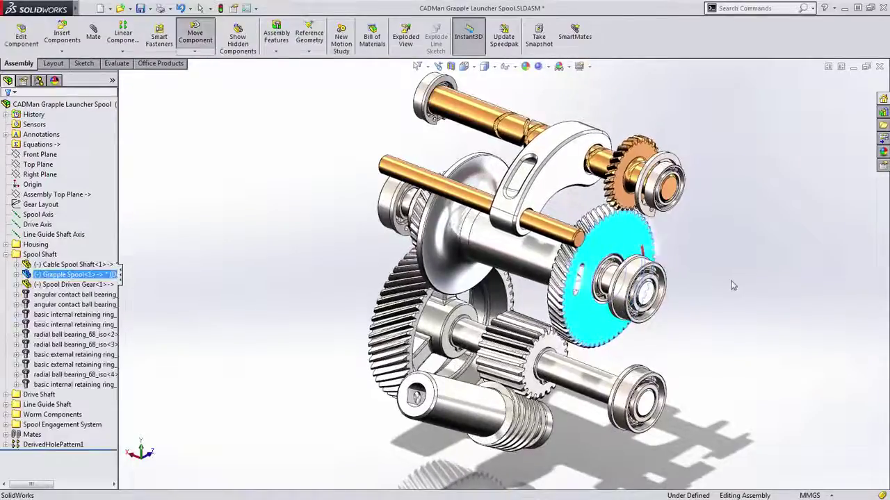
pyautogui.click(730, 285)
pyautogui.moveTo(704, 325); pyautogui.dragTo(706, 312, button='middle')
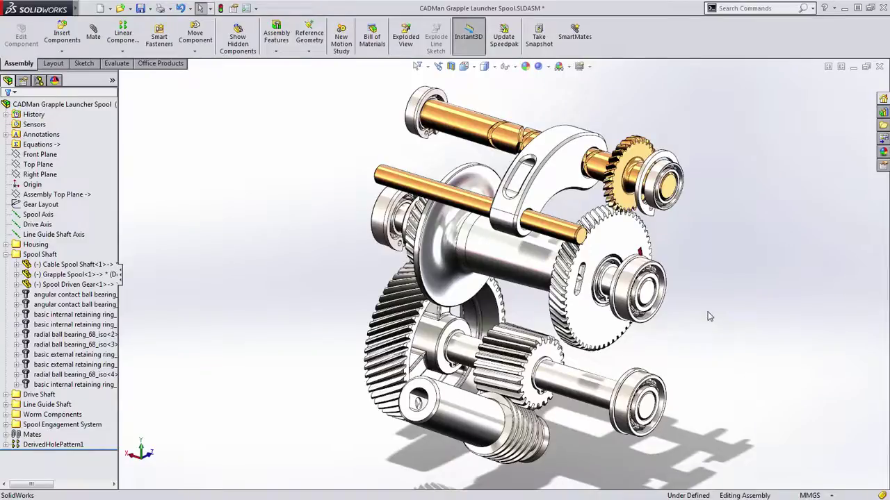
# Activate the No Gear Mates configuration and rotate the grapple spool gear on its own until its arrow is near the brass gear.
pyautogui.click(39, 80)
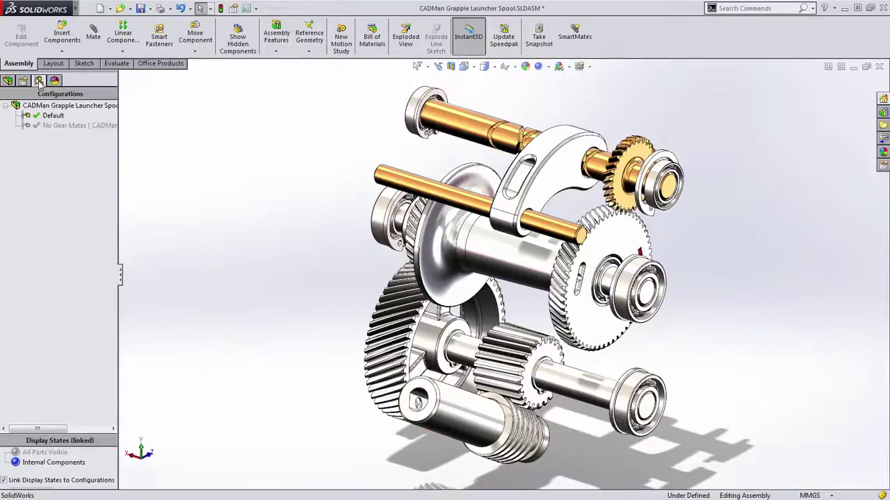
pyautogui.doubleClick(69, 125)
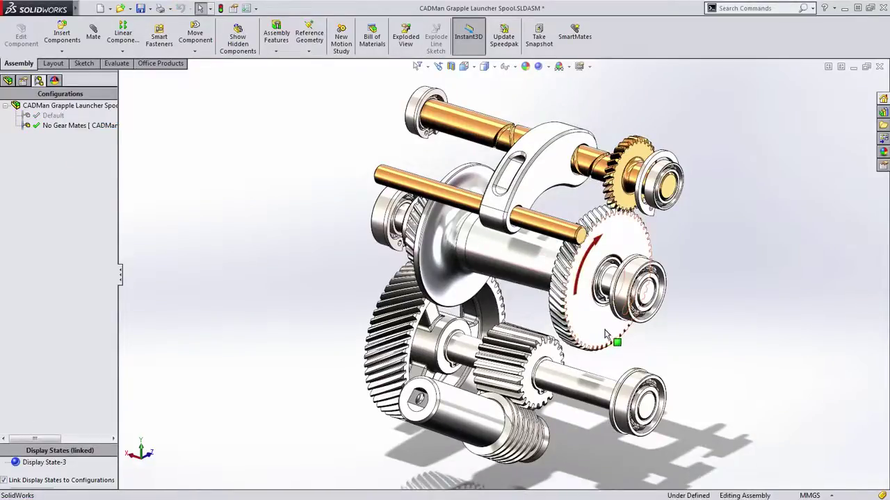
pyautogui.moveTo(614, 336); pyautogui.dragTo(615, 167)
pyautogui.click(717, 287)
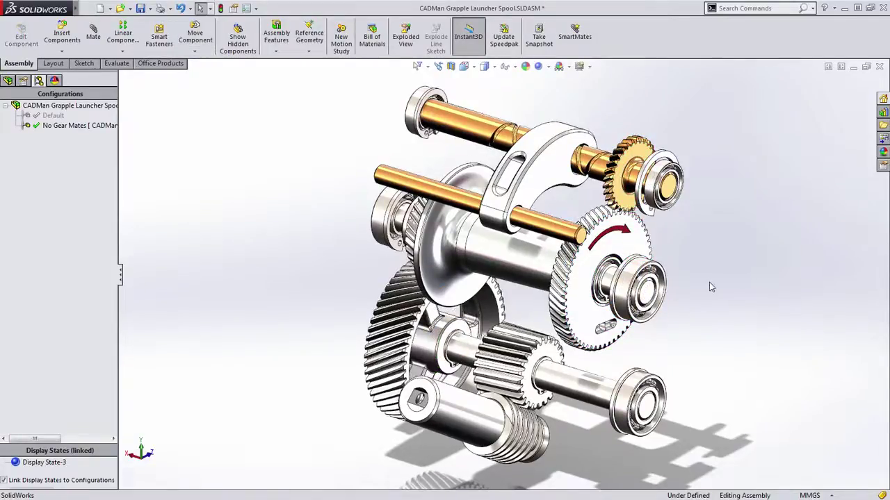
# Rotate the grapple spool gear slightly to align its teeth with the gaps of the brass line guide gear.
pyautogui.scroll(-8, 709, 284)
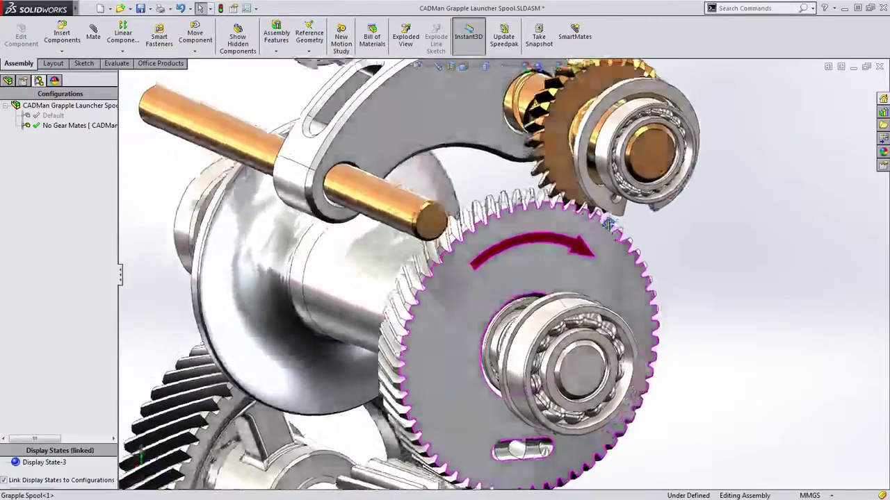
pyautogui.scroll(-6, 615, 243)
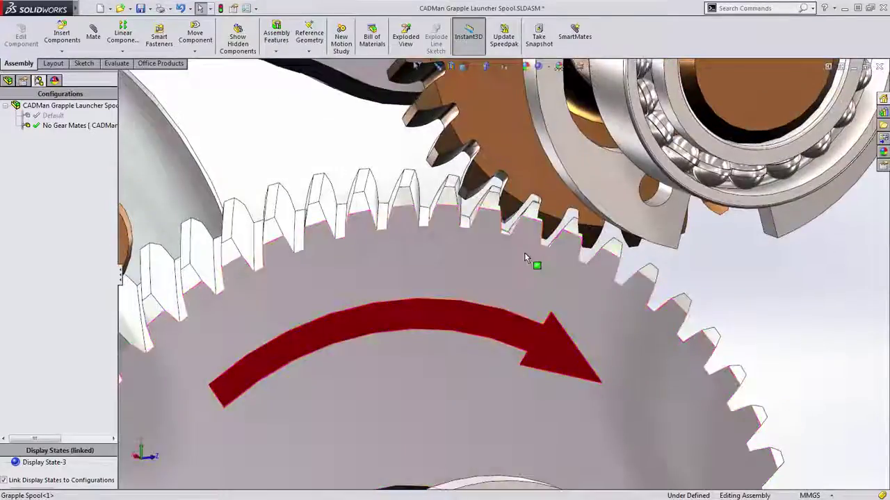
pyautogui.click(530, 254)
pyautogui.moveTo(519, 246); pyautogui.dragTo(518, 246)
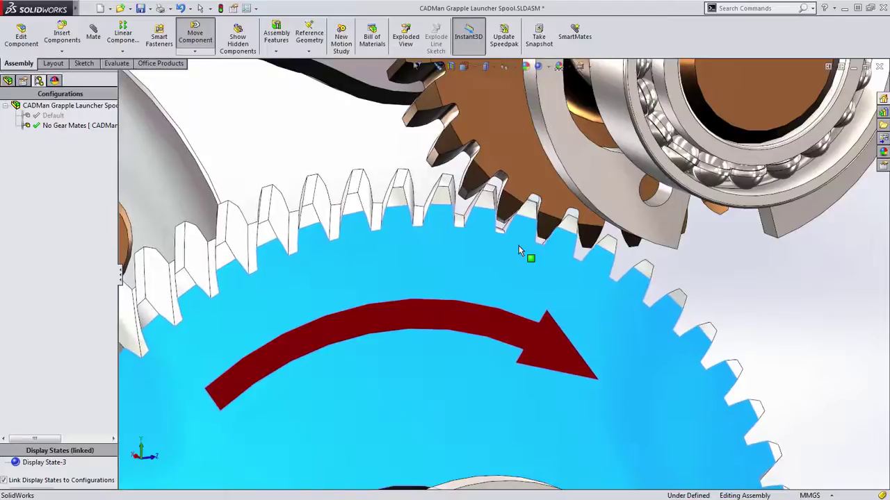
pyautogui.press('Escape')
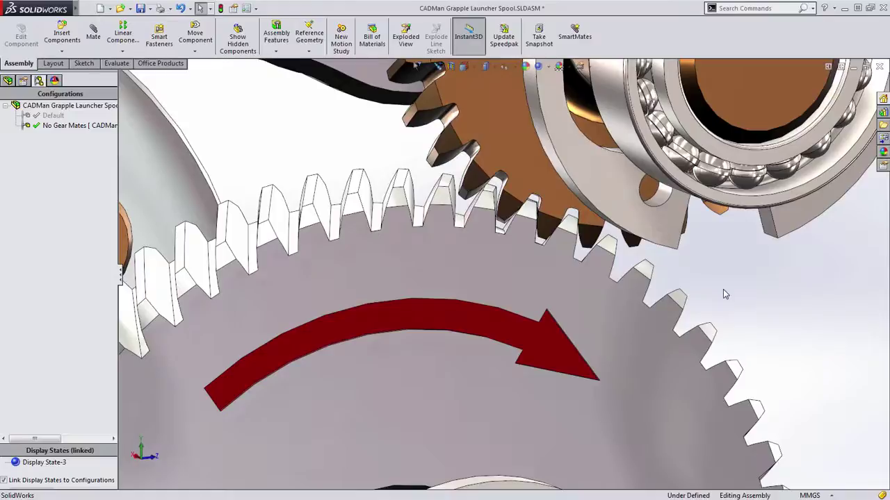
# Start a Gear mate between the cylindrical face of the brass guide drive shaft and the outer rim of the grapple spool flange.
pyautogui.scroll(8, 722, 296)
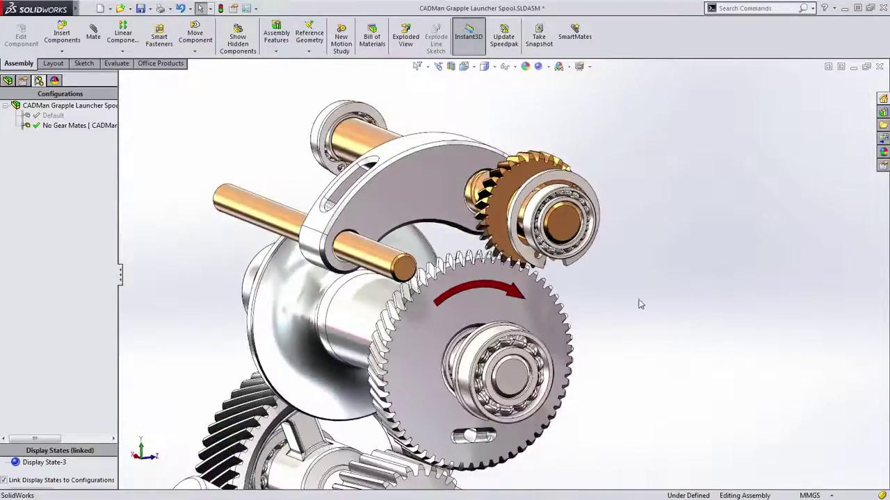
pyautogui.moveTo(627, 298); pyautogui.dragTo(718, 275, button='middle')
pyautogui.scroll(2, 659, 320)
pyautogui.scroll(-2, 539, 244)
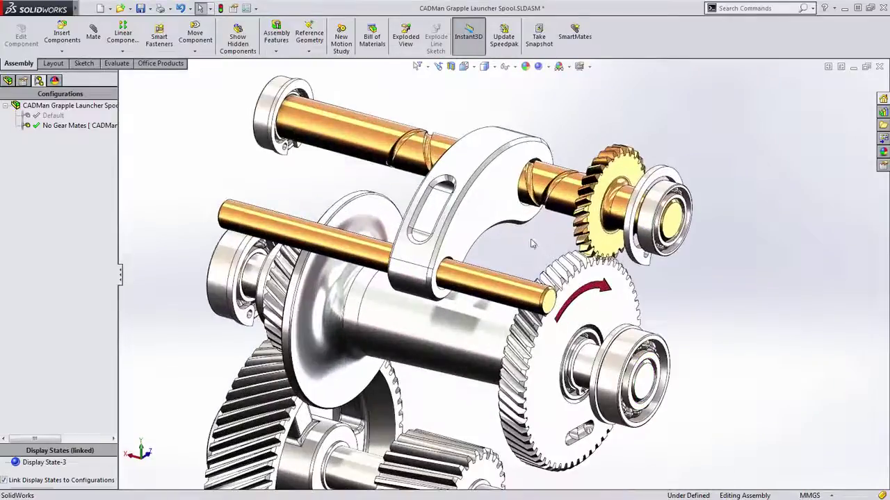
pyautogui.scroll(-2, 528, 248)
pyautogui.keyDown('ctrl'); pyautogui.moveTo(256, 172); pyautogui.dragTo(304, 159, button='middle'); pyautogui.keyUp('ctrl')
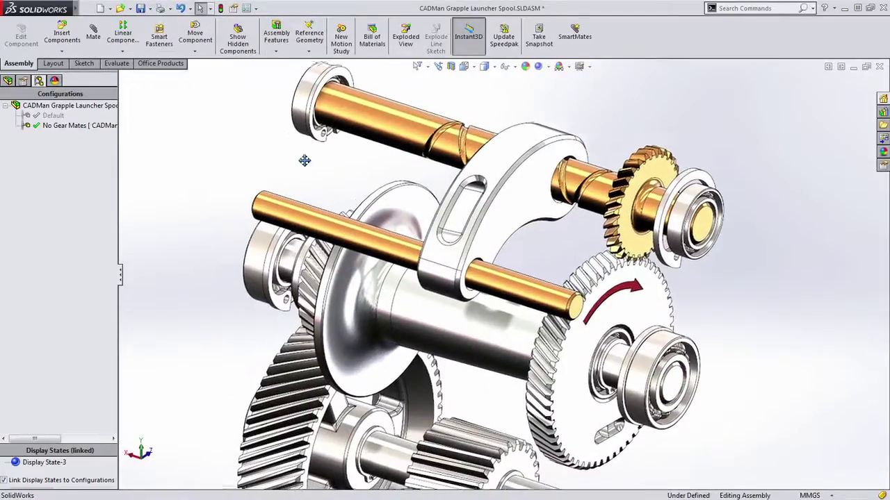
pyautogui.click(95, 38)
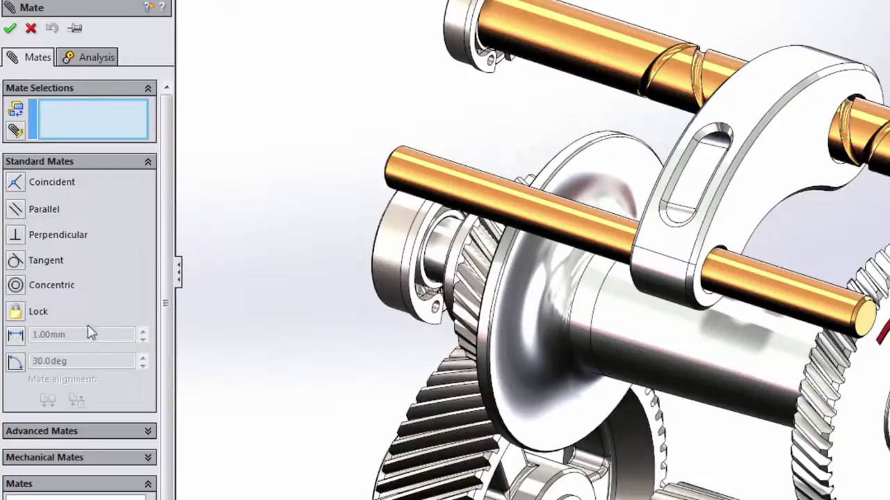
pyautogui.click(95, 458)
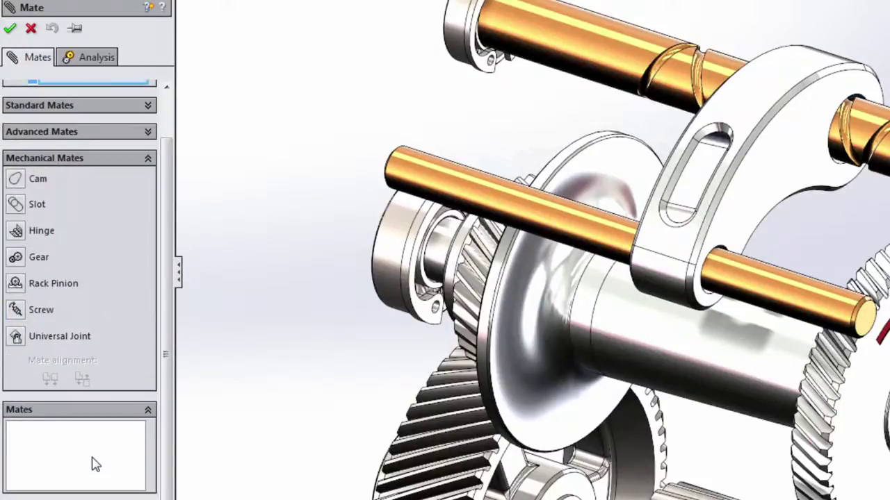
pyautogui.click(16, 257)
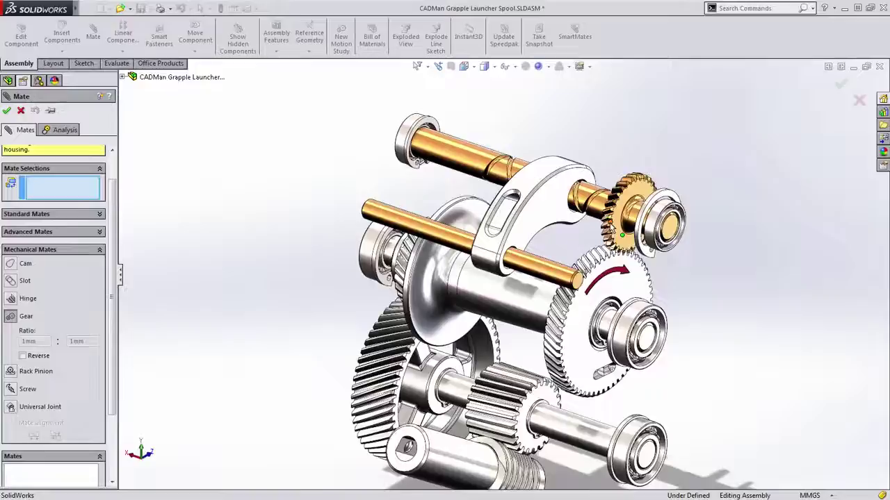
pyautogui.scroll(-2, 520, 267)
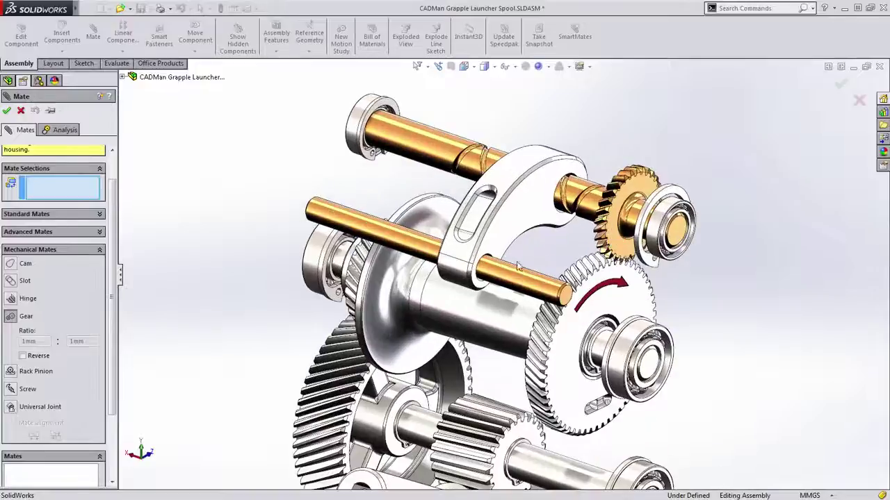
pyautogui.scroll(-2, 517, 270)
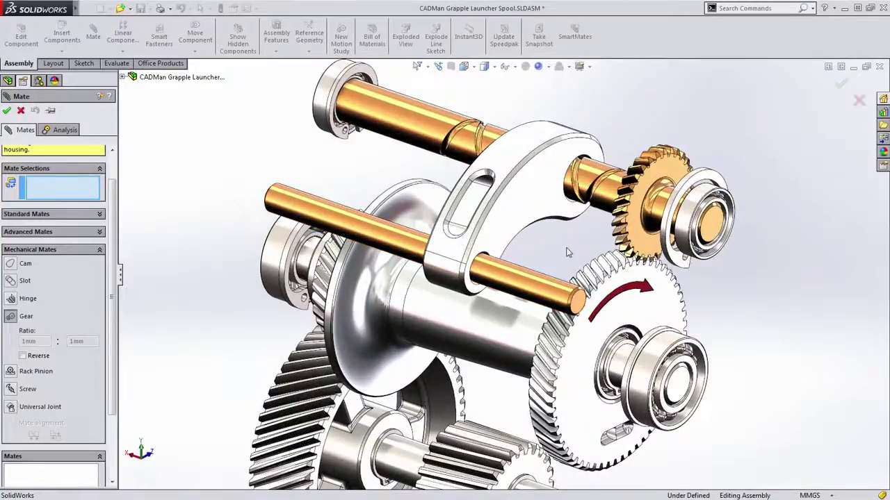
pyautogui.click(660, 221)
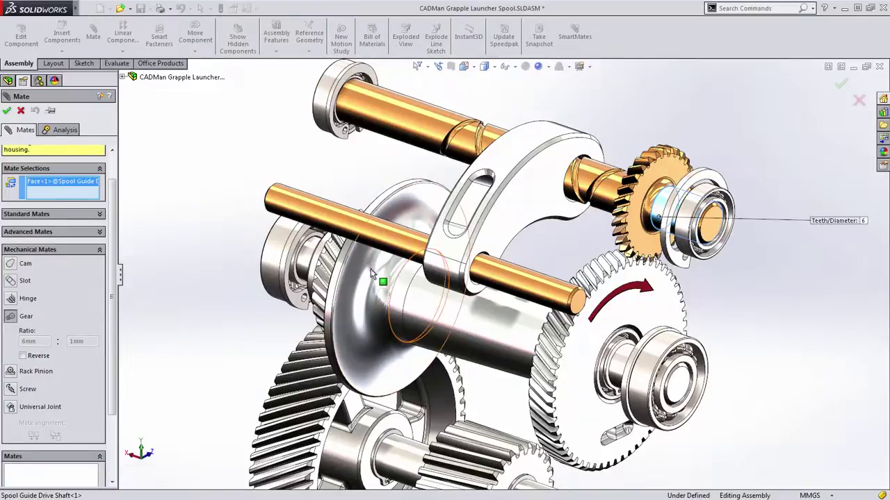
pyautogui.click(344, 255)
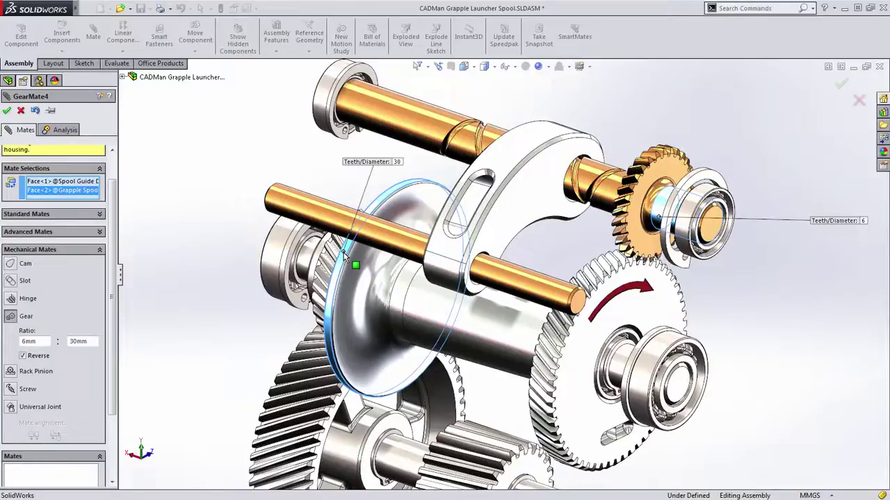
# Set the gear mate's teeth values to 30 for the guide drive shaft and 58 for the spool, and accept the mate.
pyautogui.doubleClick(864, 221)
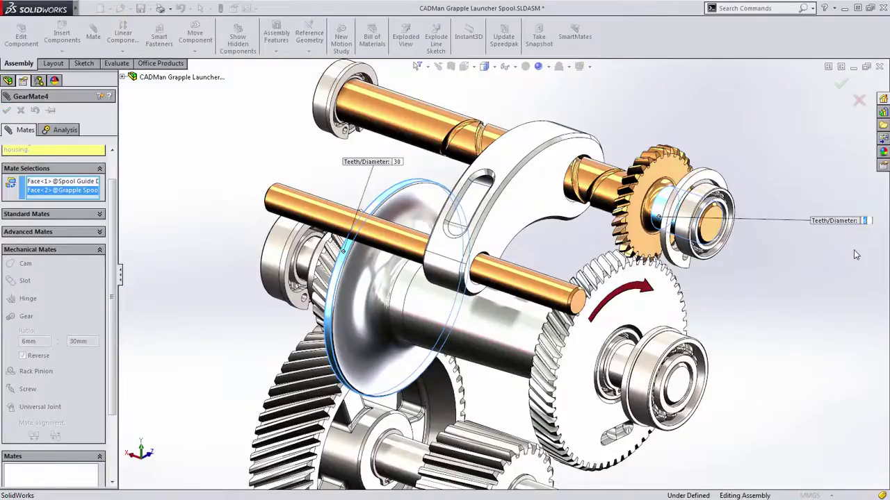
pyautogui.write('30')
pyautogui.press('Return')
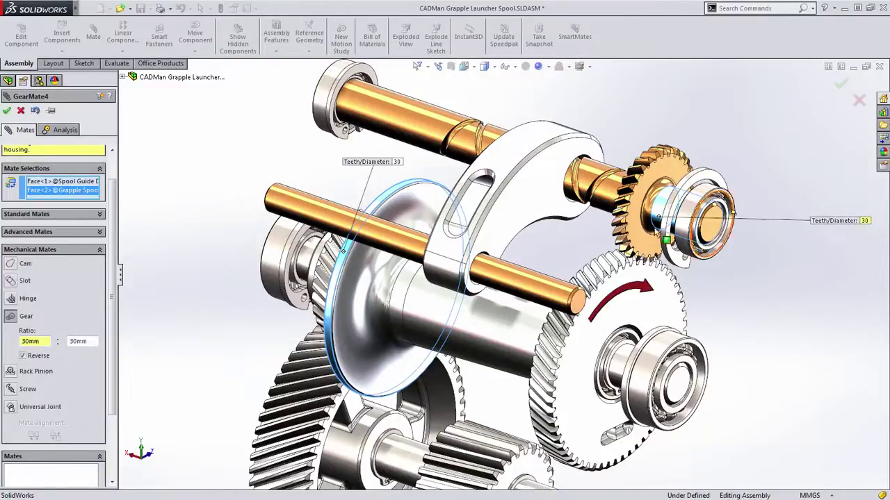
pyautogui.doubleClick(398, 162)
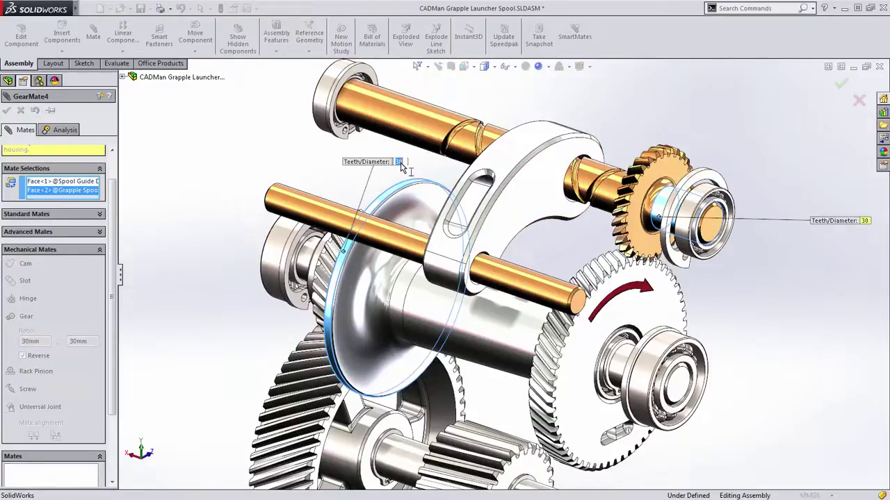
pyautogui.write('58')
pyautogui.press('Return')
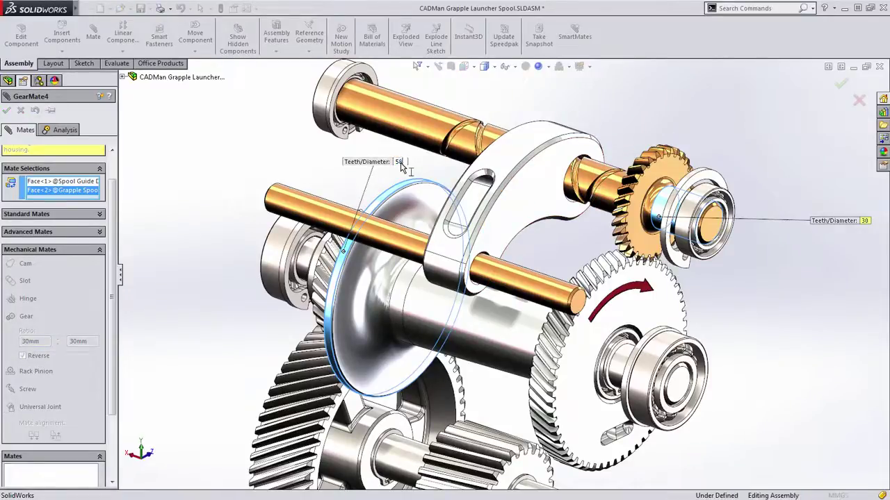
pyautogui.click(841, 83)
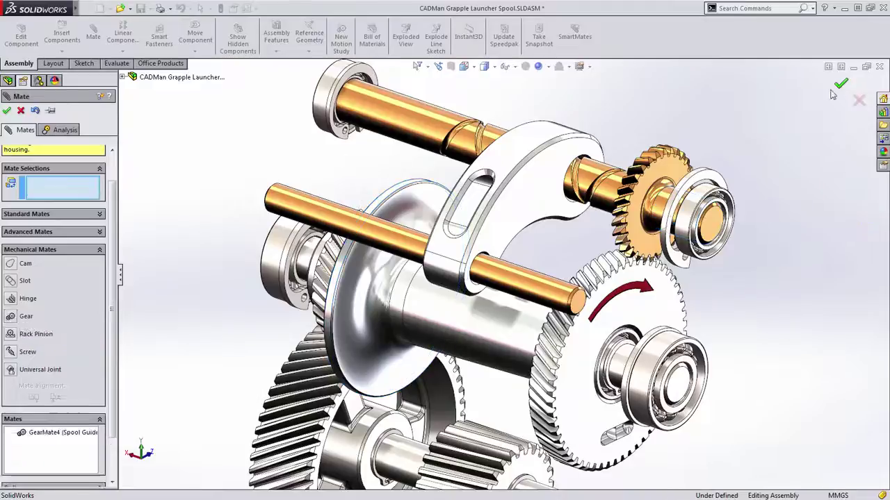
pyautogui.click(841, 83)
# Turn the meshed spool and line guide gears slightly to test their linked motion.
pyautogui.scroll(-2, 628, 314)
pyautogui.moveTo(635, 248); pyautogui.dragTo(639, 271)
pyautogui.click(720, 290)
# Examine how the worm threads fit between the teeth of the driven worm gear at the base of the gear train.
pyautogui.press('f')
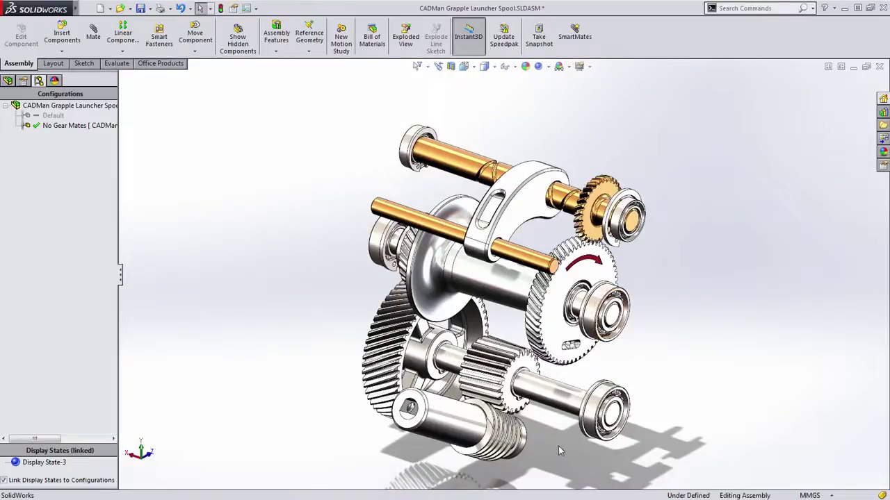
pyautogui.moveTo(616, 305); pyautogui.dragTo(518, 441, button='middle')
pyautogui.scroll(-6, 518, 441)
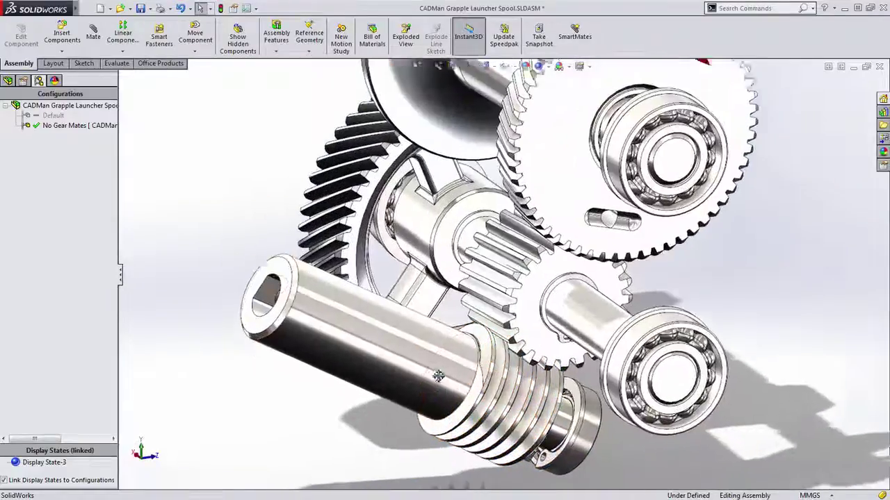
pyautogui.moveTo(455, 345); pyautogui.dragTo(445, 325, button='middle')
pyautogui.scroll(-3, 520, 376)
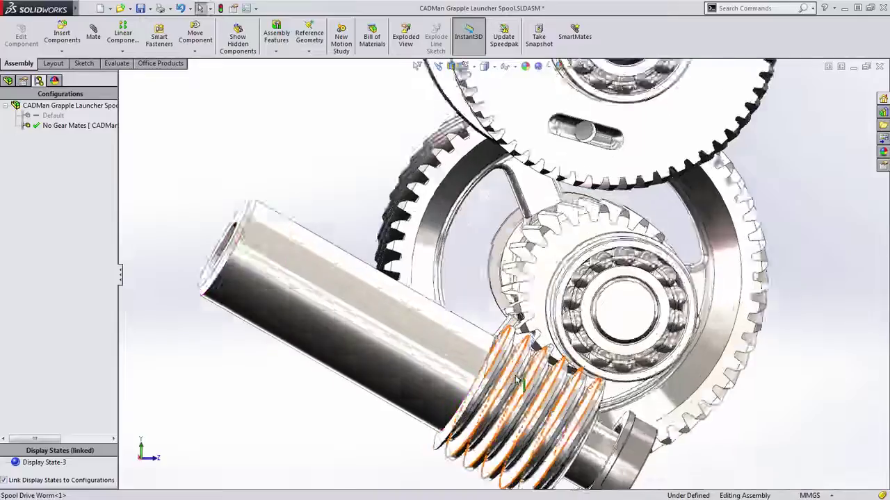
pyautogui.moveTo(523, 369); pyautogui.dragTo(548, 366, button='middle')
pyautogui.scroll(-3, 553, 368)
pyautogui.click(592, 311)
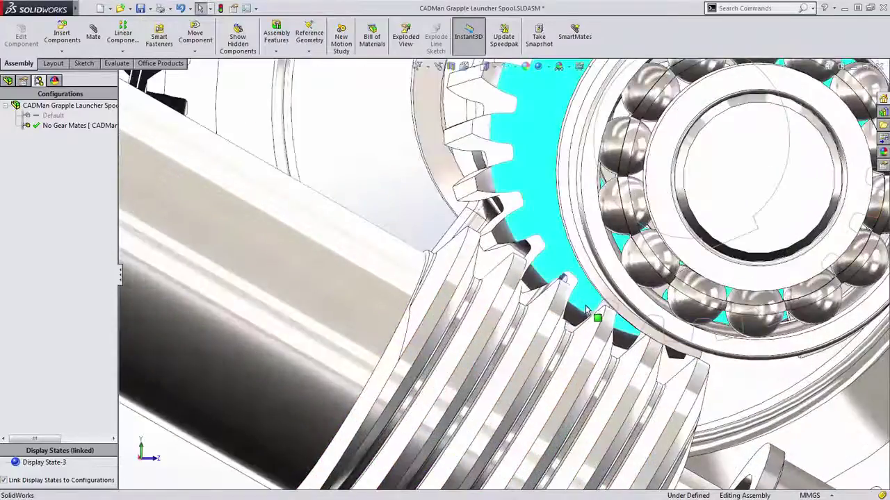
pyautogui.scroll(6, 592, 311)
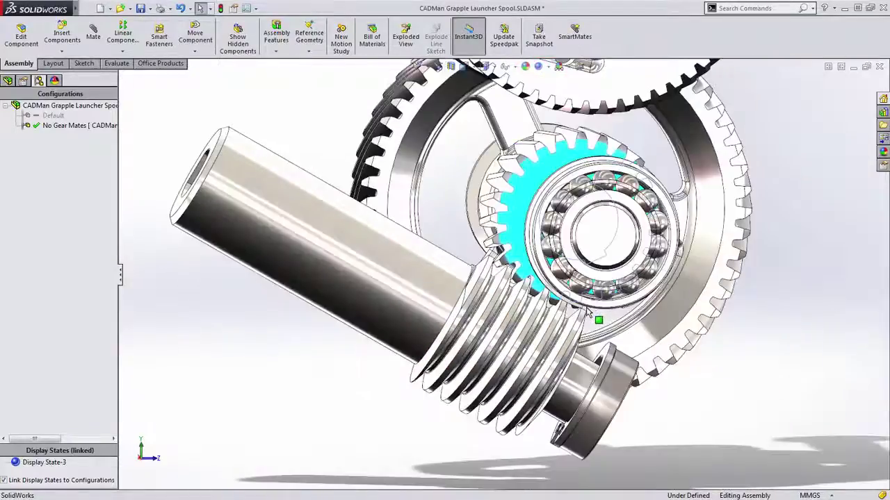
pyautogui.moveTo(477, 275); pyautogui.dragTo(471, 312, button='middle')
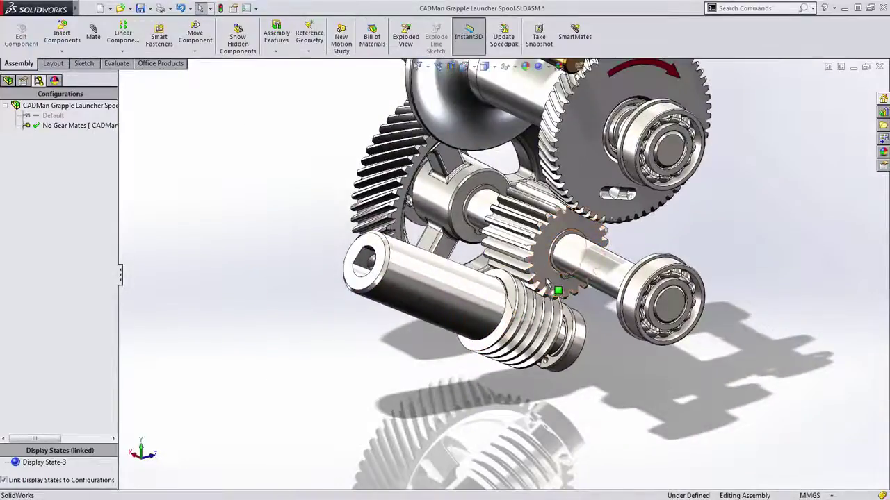
# Isolate the driven worm gear and the drive worm from the rest of the assembly.
pyautogui.click(557, 290)
pyautogui.keyDown('ctrl'); pyautogui.click(452, 303); pyautogui.keyUp('ctrl')
pyautogui.rightClick(229, 199)
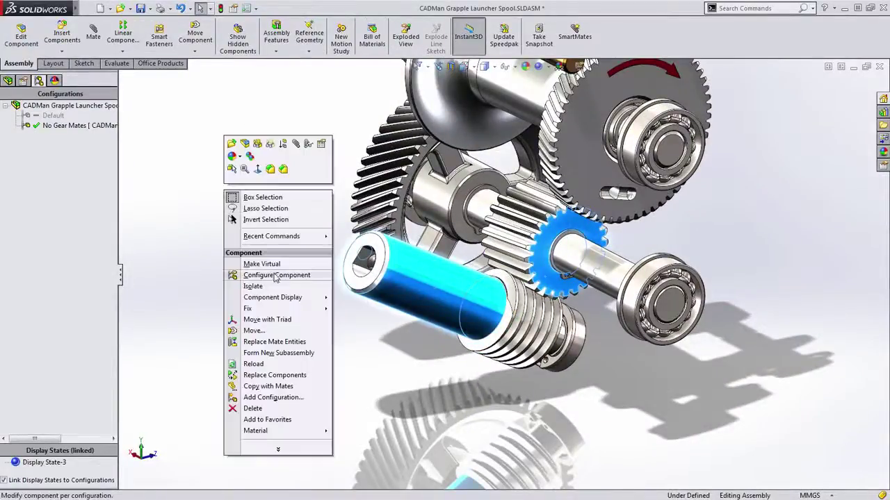
pyautogui.click(253, 285)
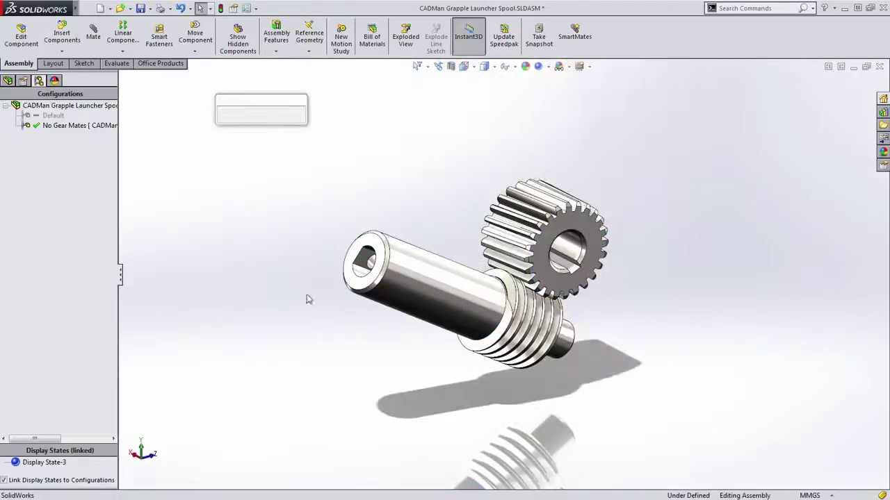
pyautogui.moveTo(380, 334)
pyautogui.mouseDown(button='middle')
pyautogui.moveTo(343, 304)
pyautogui.moveTo(346, 290)
pyautogui.moveTo(381, 331)
pyautogui.mouseUp(button='middle')
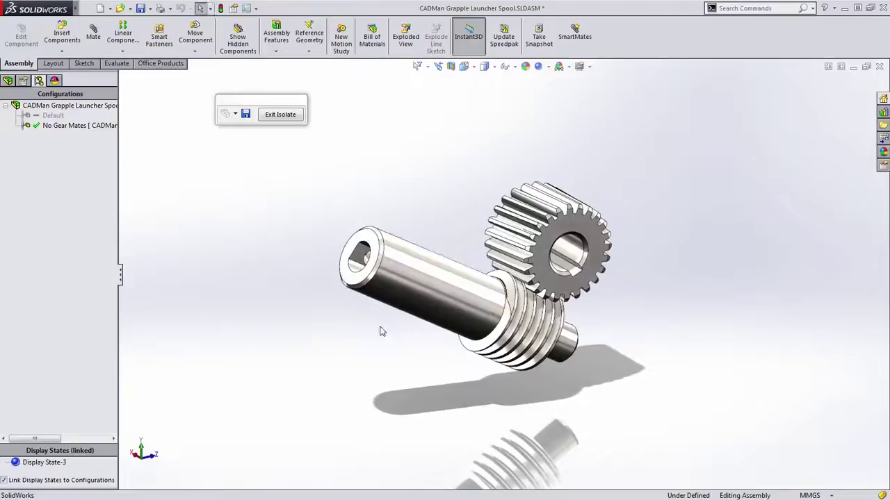
# Start a Gear mate between the bore face of the driven worm gear and the cylindrical shaft face of the drive worm.
pyautogui.press('s')
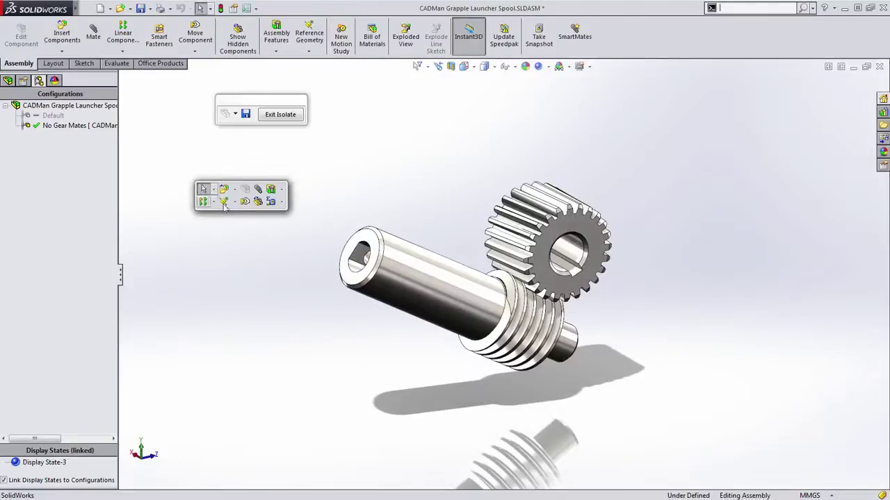
pyautogui.click(259, 194)
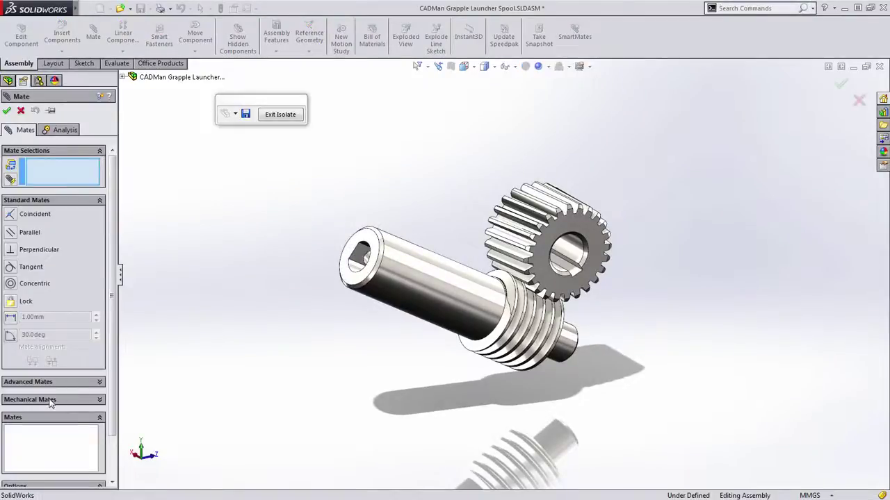
pyautogui.click(51, 400)
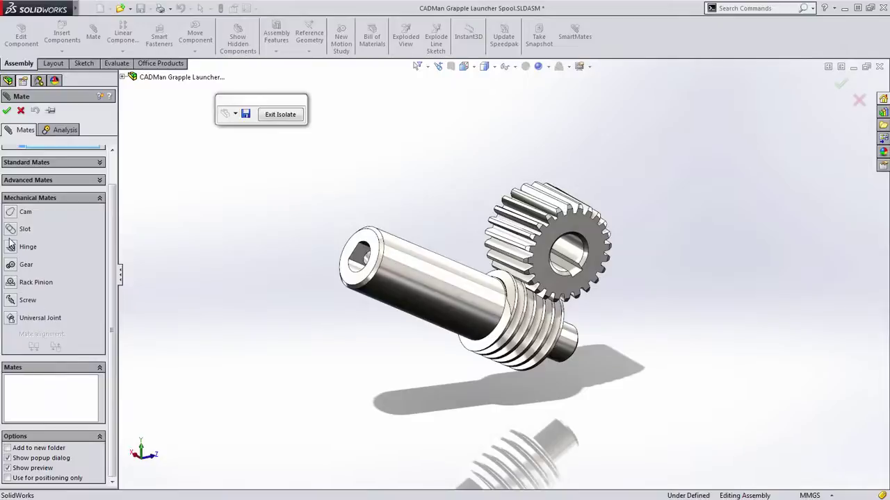
pyautogui.click(11, 264)
pyautogui.scroll(-1, 284, 330)
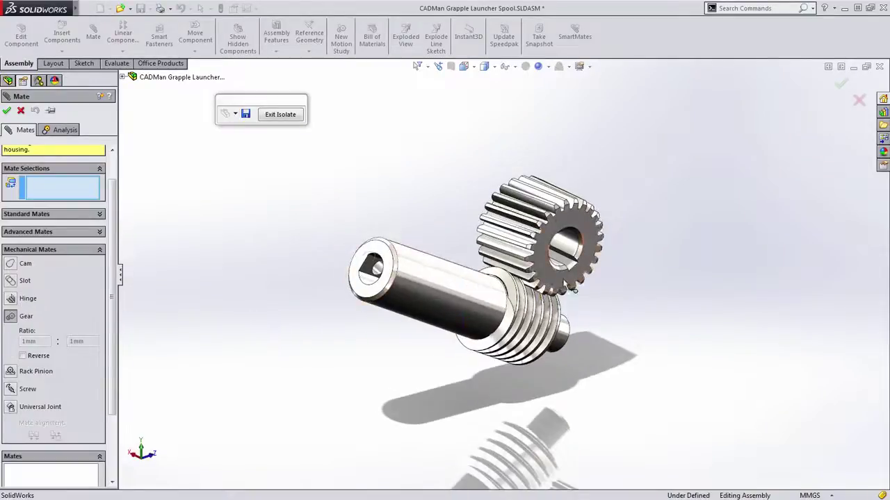
pyautogui.scroll(-2, 568, 287)
pyautogui.click(560, 224)
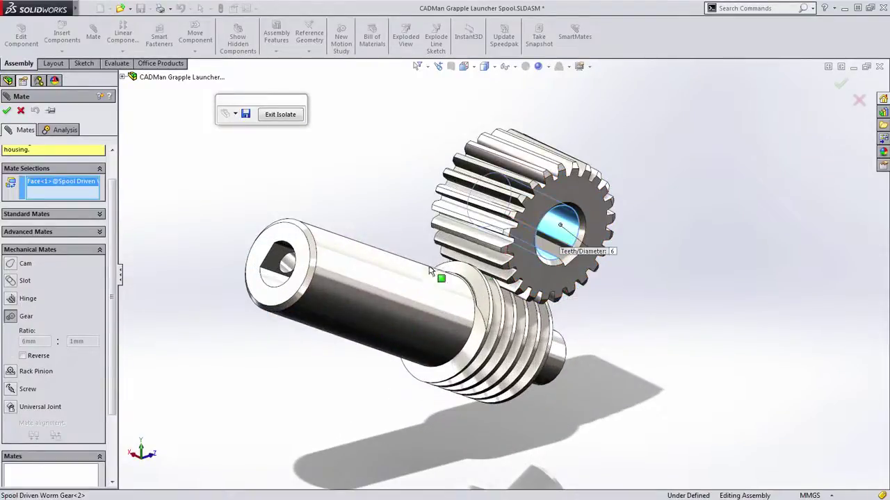
pyautogui.click(374, 273)
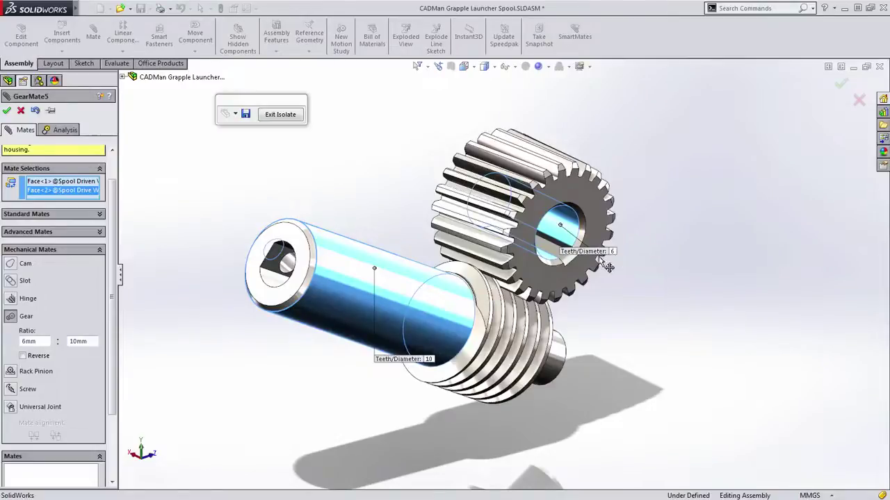
# Set the gear mate's teeth values to 1 for the drive worm and 24 for the driven worm gear, and accept the mate.
pyautogui.click(430, 359)
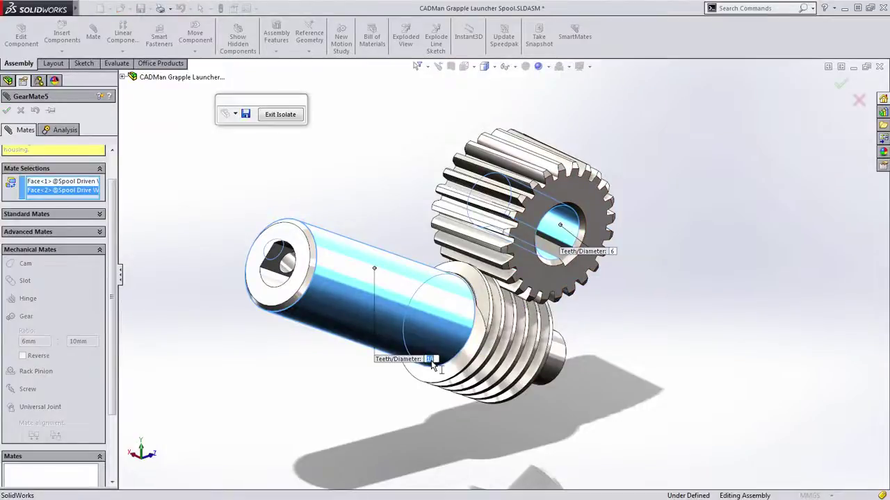
pyautogui.write('1')
pyautogui.press('Return')
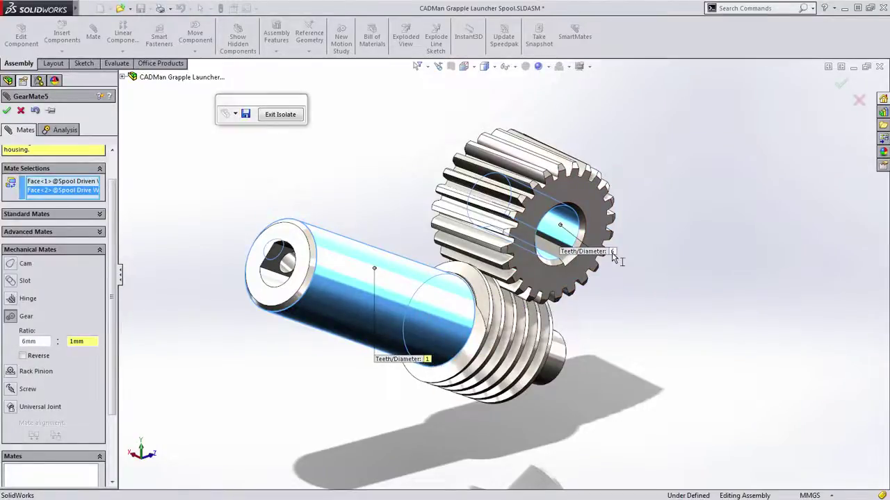
pyautogui.click(613, 252)
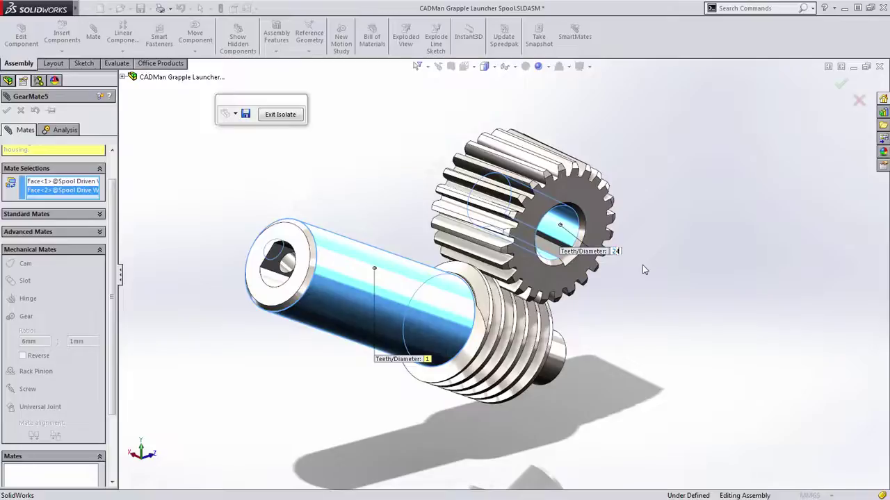
pyautogui.write('24')
pyautogui.press('Return')
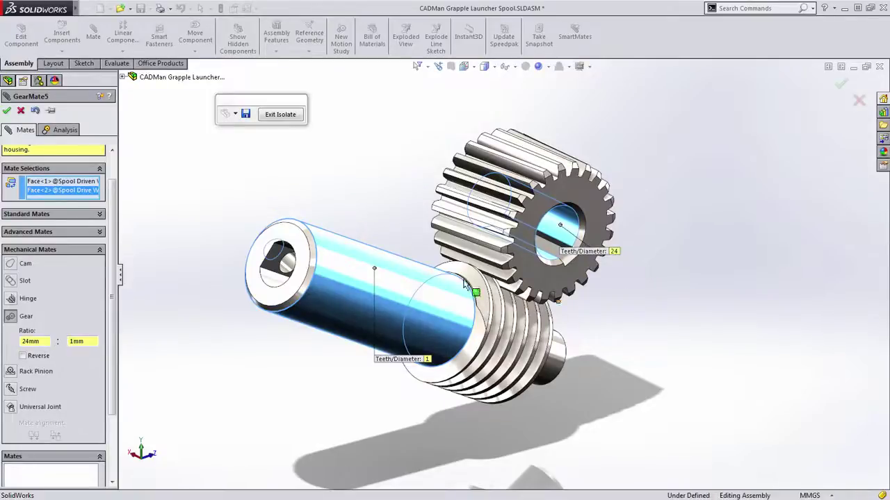
pyautogui.click(841, 85)
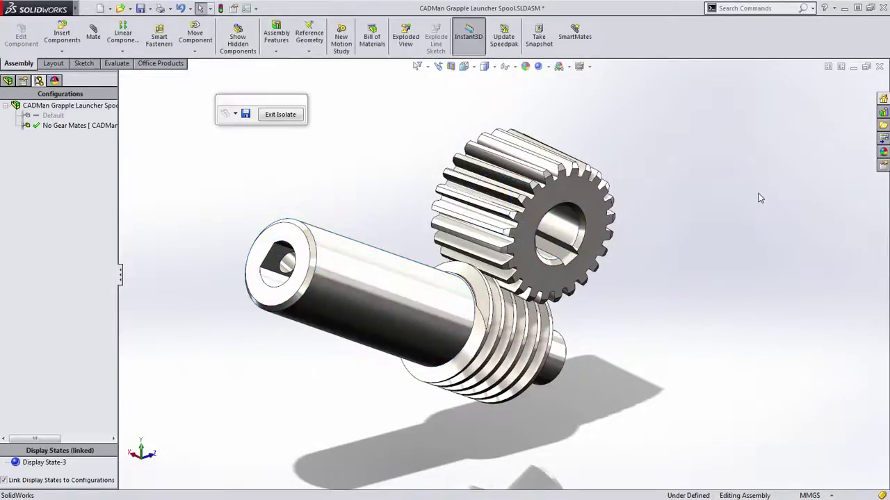
# Turn the drive worm and examine how its threads move against the teeth of the driven worm gear.
pyautogui.moveTo(316, 248)
pyautogui.mouseDown()
pyautogui.moveTo(311, 293)
pyautogui.moveTo(224, 299)
pyautogui.moveTo(254, 222)
pyautogui.moveTo(234, 349)
pyautogui.moveTo(235, 232)
pyautogui.moveTo(301, 240)
pyautogui.mouseUp()
pyautogui.moveTo(574, 294); pyautogui.dragTo(541, 255, button='middle')
pyautogui.scroll(-3, 541, 255)
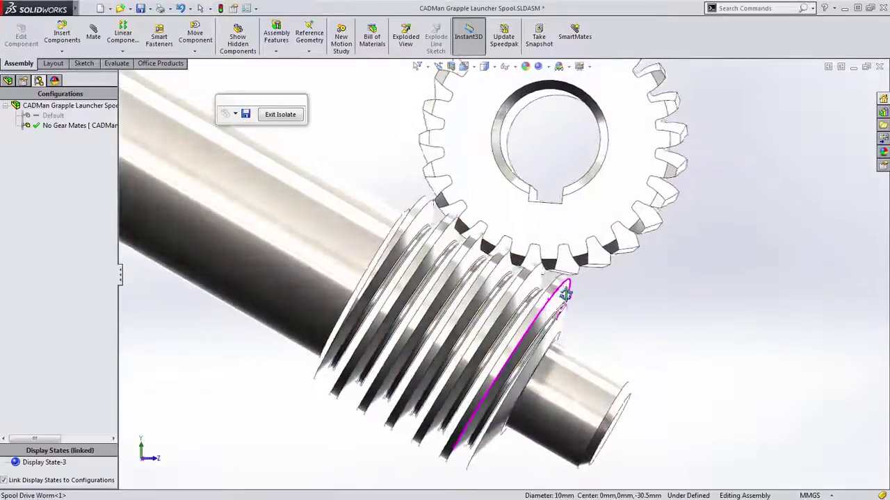
pyautogui.scroll(-4, 487, 262)
pyautogui.click(513, 245)
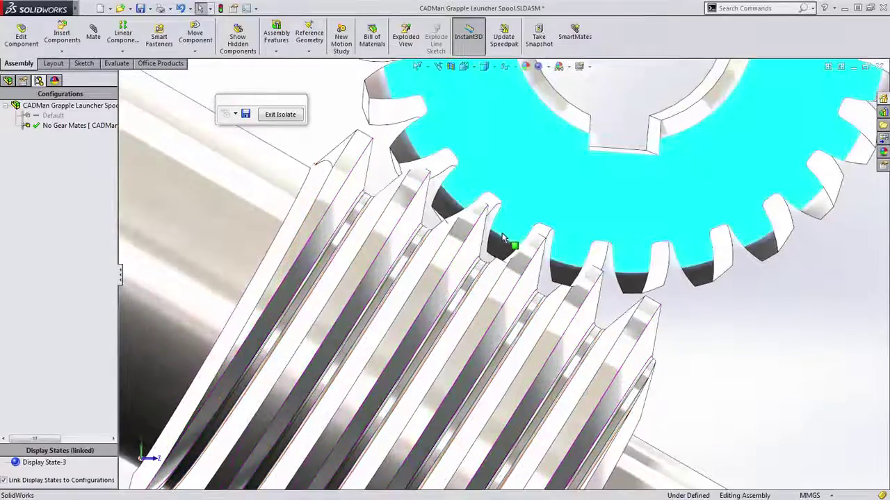
pyautogui.scroll(-2, 497, 237)
pyautogui.moveTo(498, 235); pyautogui.dragTo(502, 236)
pyautogui.scroll(4, 502, 236)
pyautogui.scroll(4, 502, 237)
pyautogui.moveTo(446, 224); pyautogui.dragTo(492, 235, button='middle')
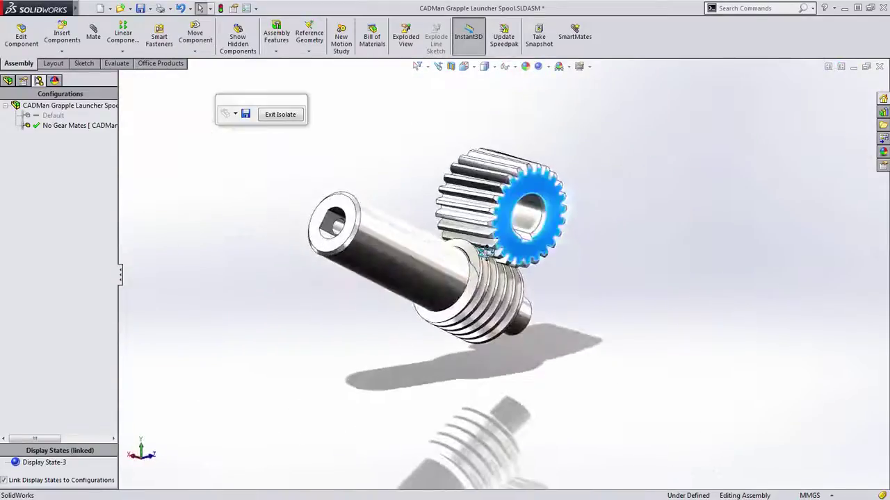
pyautogui.scroll(-1, 458, 214)
pyautogui.click(394, 184)
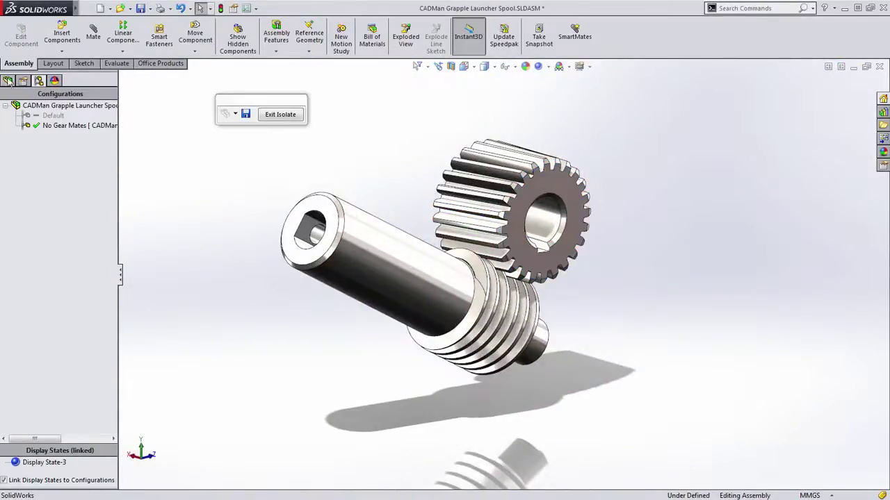
# Edit the gear mate between the drive worm and the driven worm gear to reverse its direction, and accept the change.
pyautogui.click(8, 80)
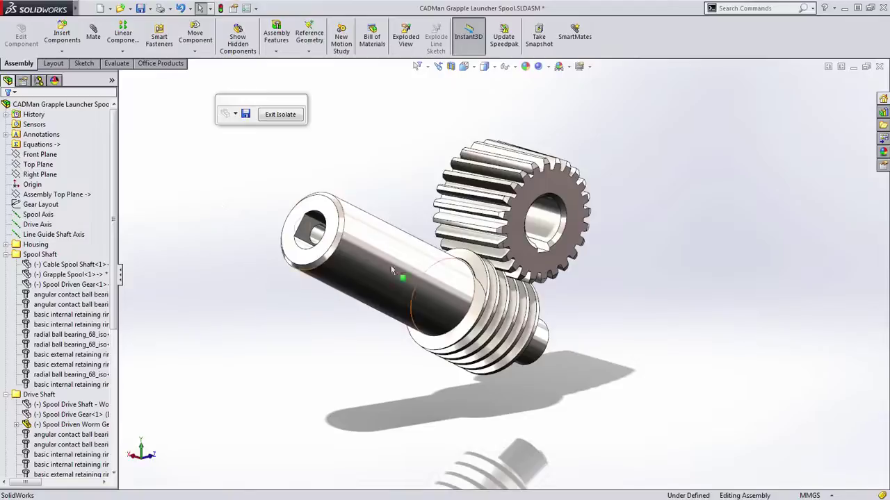
pyautogui.click(392, 237)
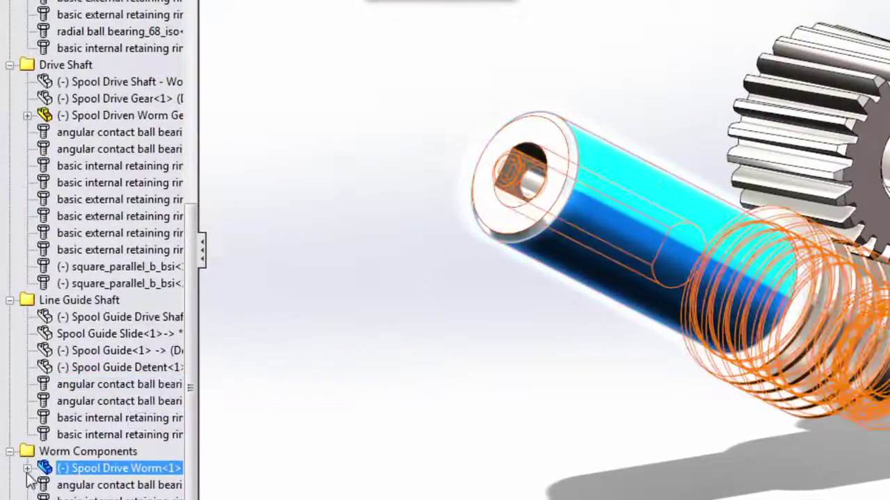
pyautogui.click(27, 469)
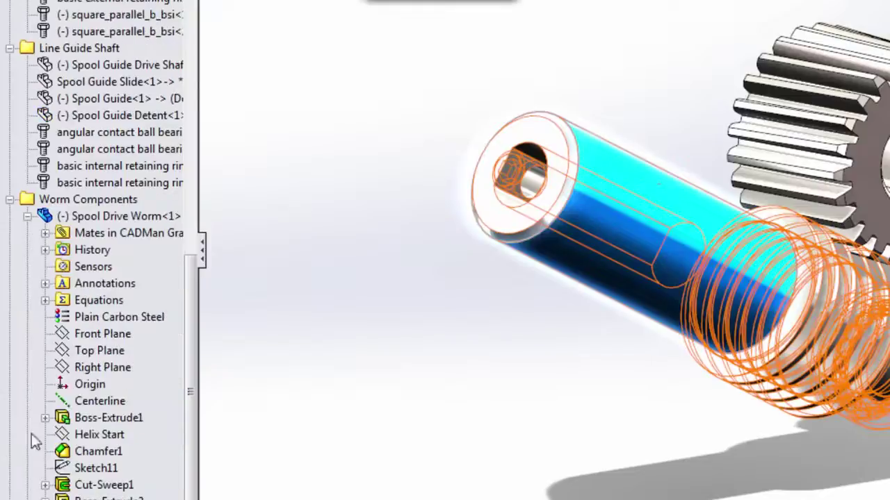
pyautogui.click(44, 233)
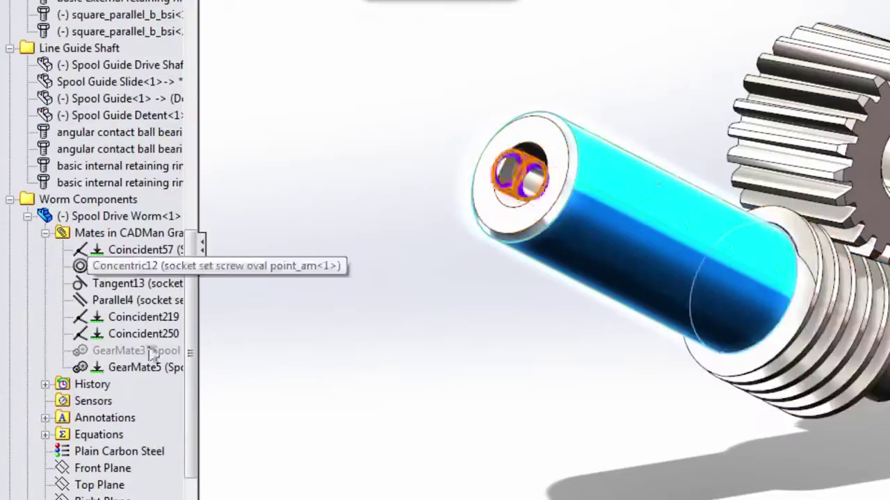
pyautogui.click(137, 369)
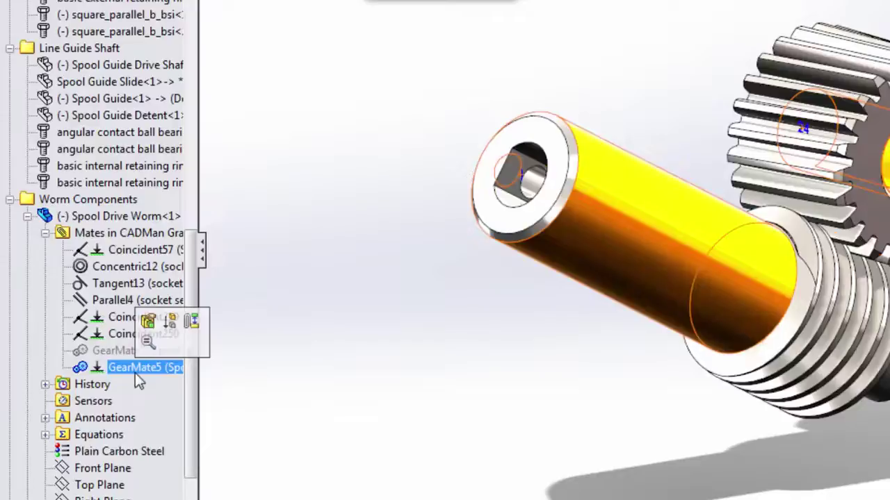
pyautogui.click(147, 324)
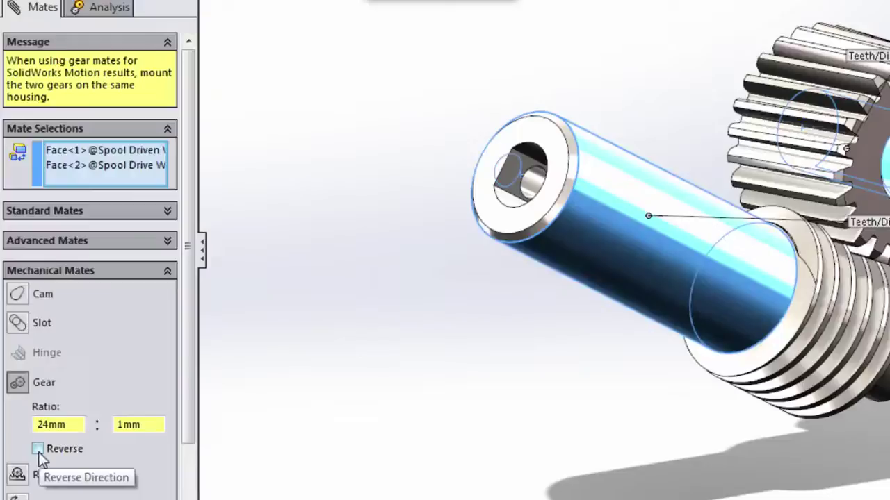
pyautogui.click(37, 449)
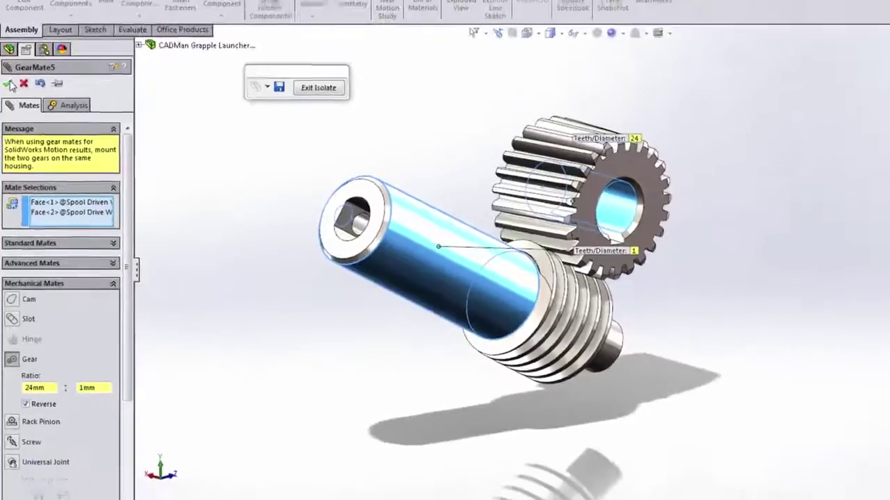
pyautogui.click(9, 16)
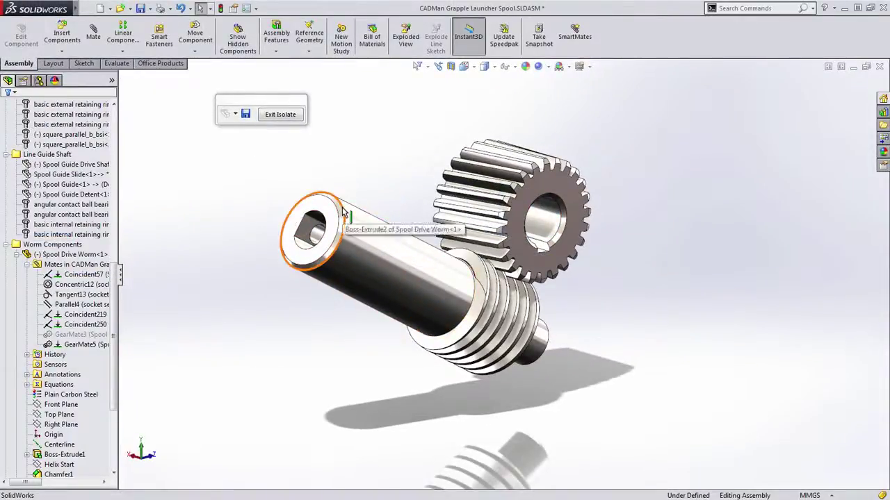
# Turn the drive worm to test the reversed gear mate, and exit the isolated view.
pyautogui.click(351, 228)
pyautogui.moveTo(350, 228); pyautogui.dragTo(317, 151)
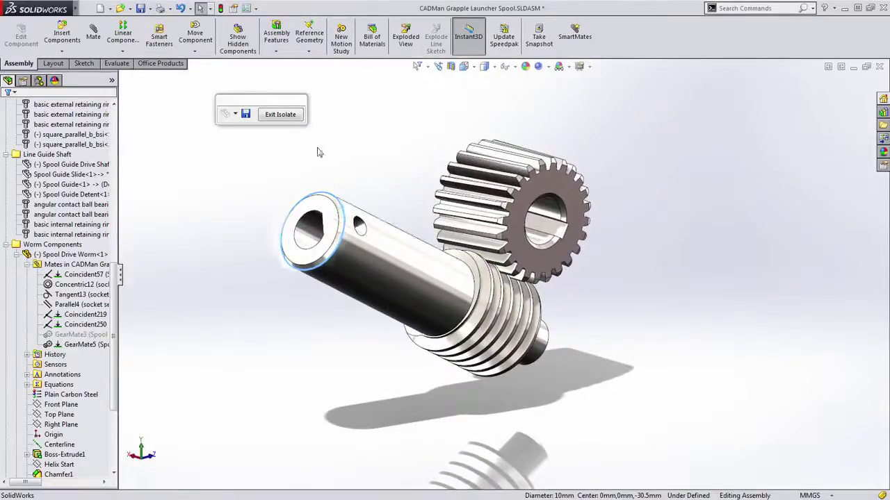
pyautogui.click(280, 114)
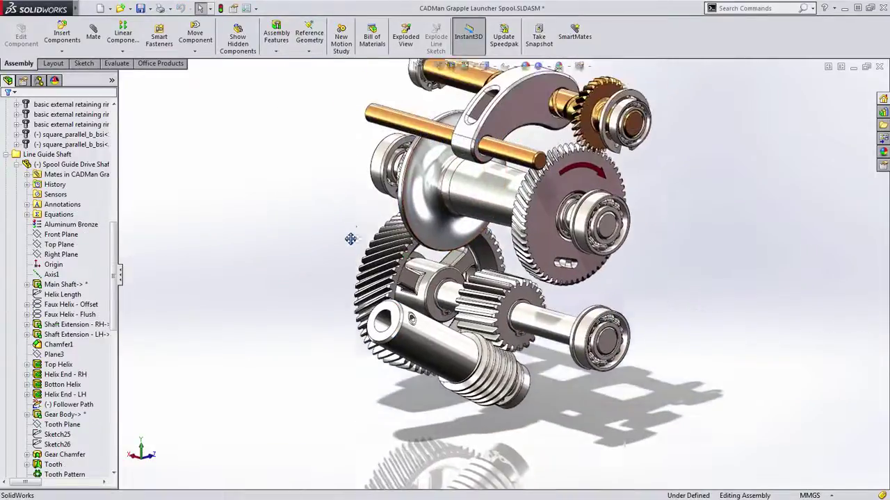
# Turn the drive worm and the spool's large gear in the full assembly to test which components move together.
pyautogui.keyDown('ctrl'); pyautogui.moveTo(350, 239); pyautogui.dragTo(349, 259, button='middle'); pyautogui.keyUp('ctrl')
pyautogui.scroll(-1, 398, 272)
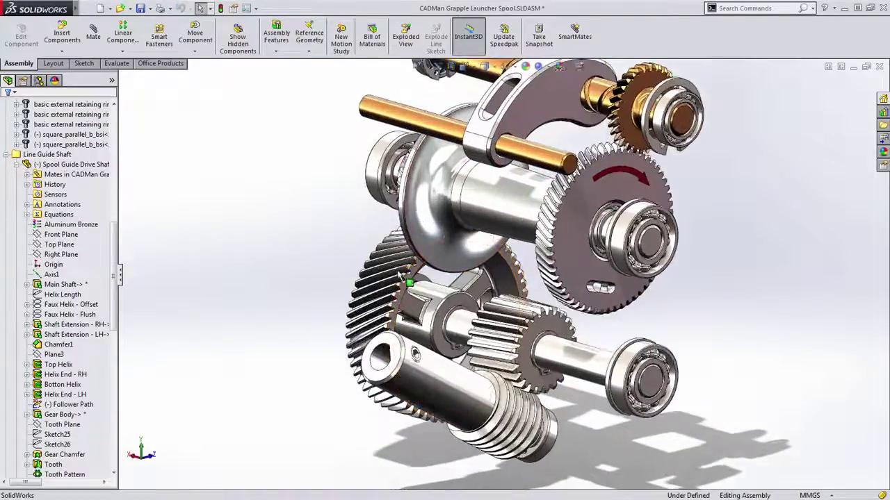
pyautogui.keyDown('ctrl'); pyautogui.moveTo(400, 274); pyautogui.dragTo(406, 296, button='middle'); pyautogui.keyUp('ctrl')
pyautogui.moveTo(405, 376); pyautogui.dragTo(340, 457)
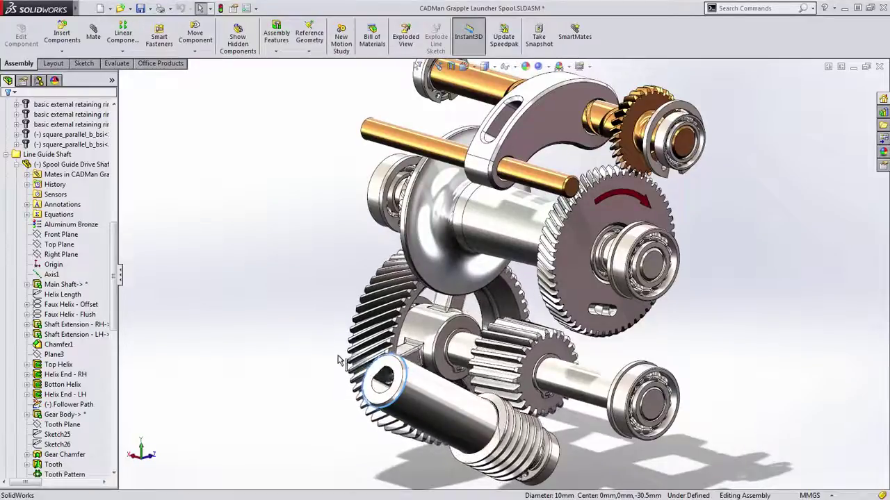
pyautogui.moveTo(635, 187); pyautogui.dragTo(664, 311)
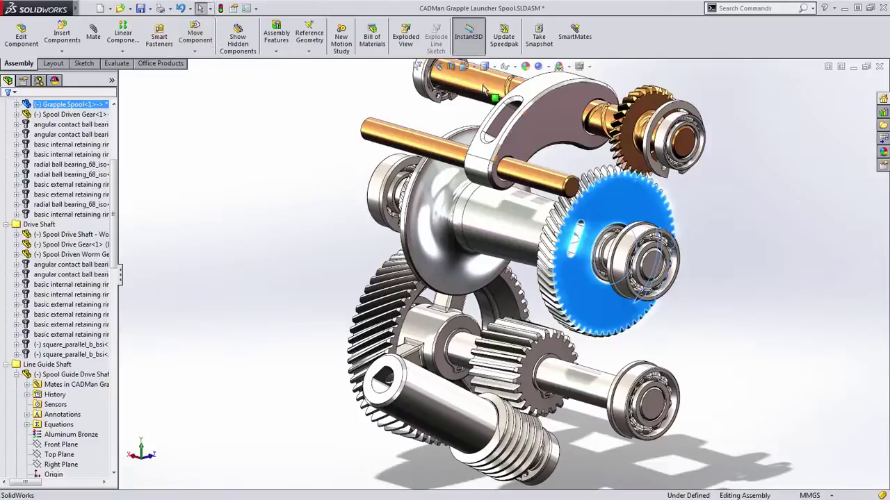
# Rotate the spool driven gear slightly to fit its teeth between those of the large drive gear.
pyautogui.moveTo(523, 187); pyautogui.dragTo(611, 221, button='middle')
pyautogui.scroll(-4, 418, 301)
pyautogui.scroll(-5, 418, 301)
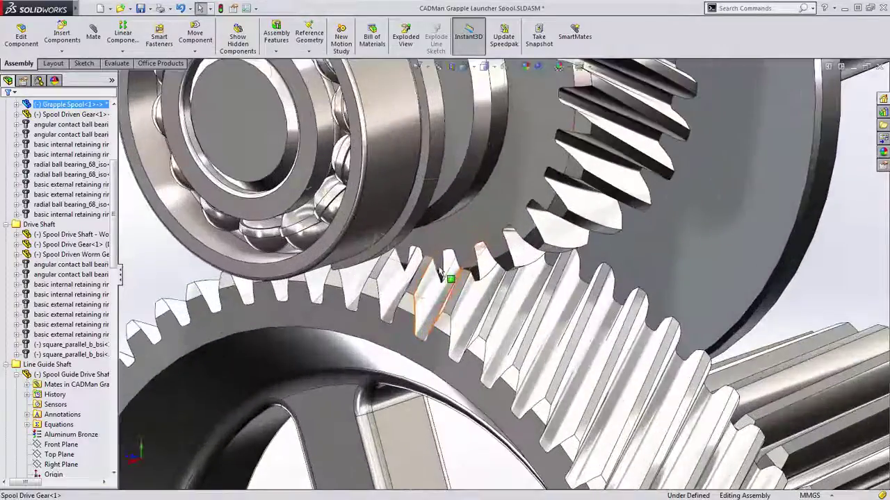
pyautogui.click(449, 246)
pyautogui.moveTo(449, 246); pyautogui.dragTo(457, 246)
pyautogui.scroll(7, 457, 246)
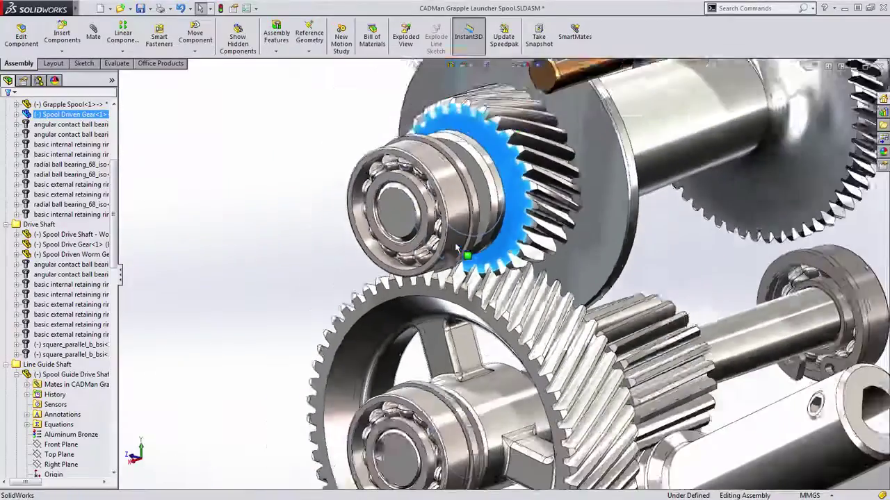
pyautogui.keyDown('ctrl'); pyautogui.moveTo(437, 267); pyautogui.dragTo(404, 186, button='middle'); pyautogui.keyUp('ctrl')
pyautogui.scroll(-2, 294, 252)
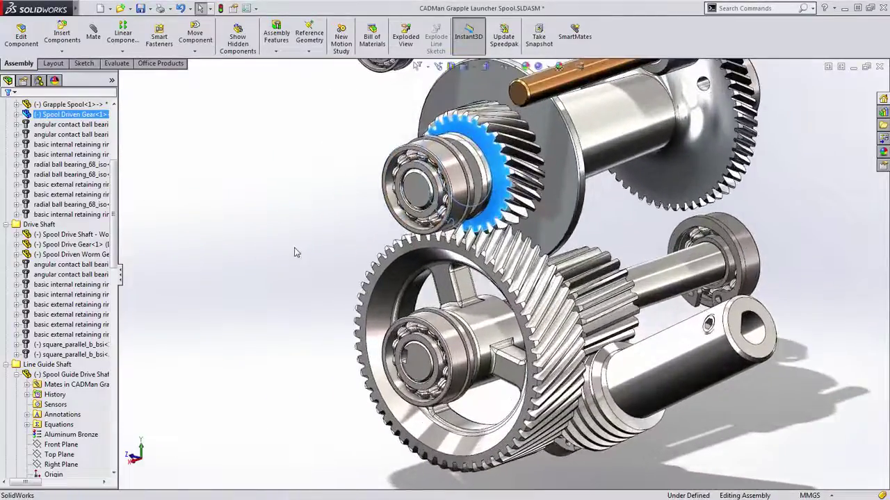
pyautogui.click(294, 252)
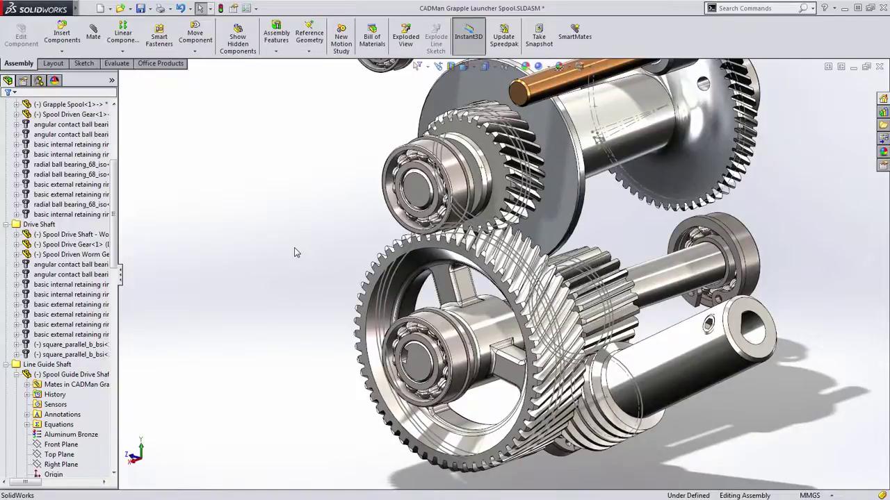
# Examine the pitch circles of the spool driven gear and drive gear where they meet, viewed normal to the gear face.
pyautogui.scroll(-3, 515, 188)
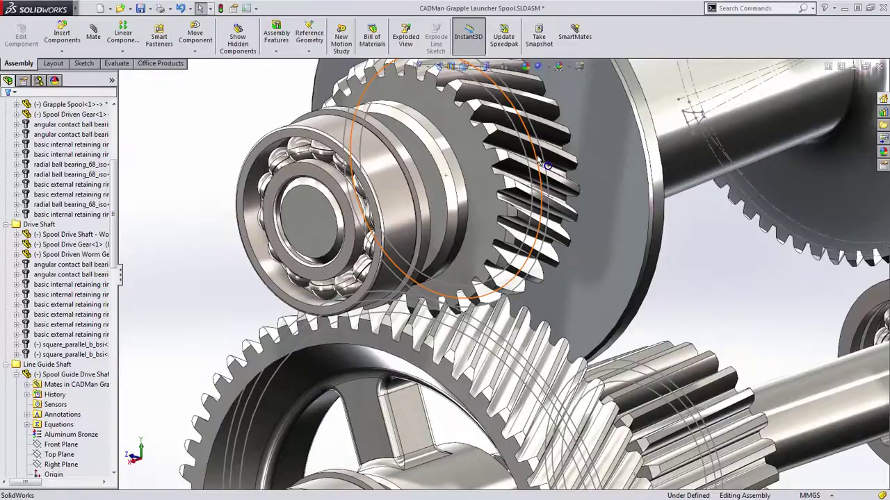
pyautogui.click(483, 174)
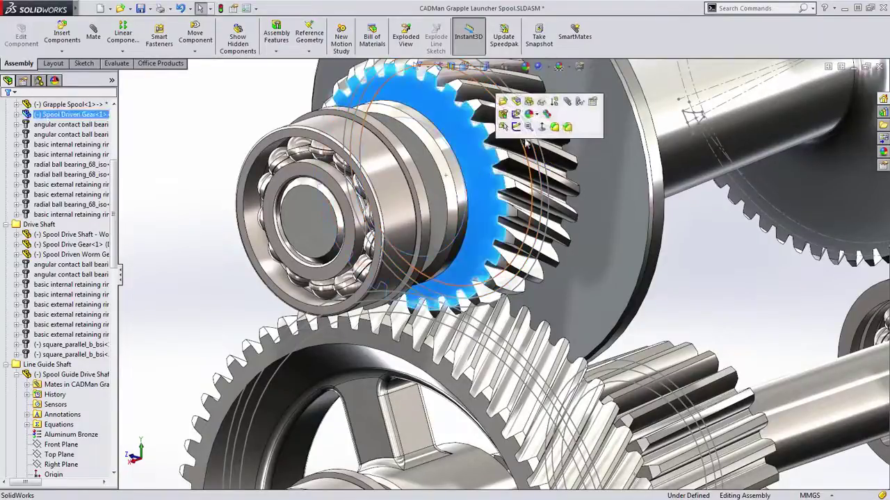
pyautogui.click(541, 128)
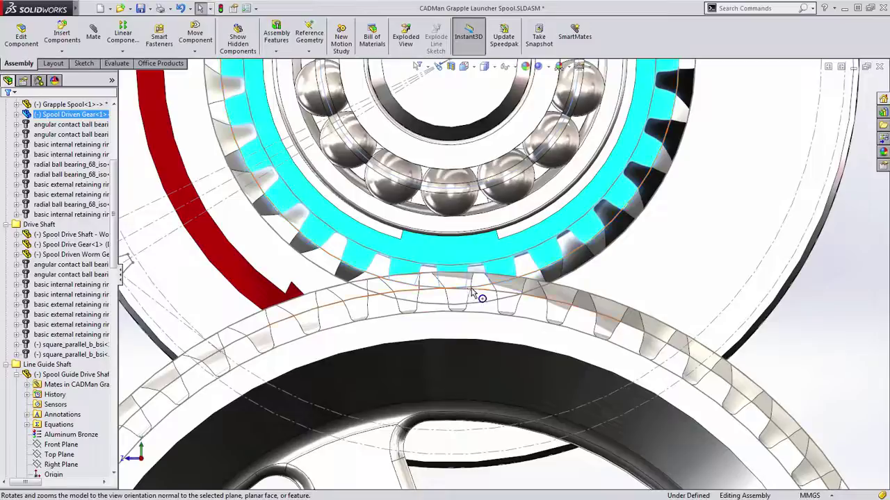
pyautogui.scroll(4, 514, 301)
pyautogui.scroll(3, 513, 299)
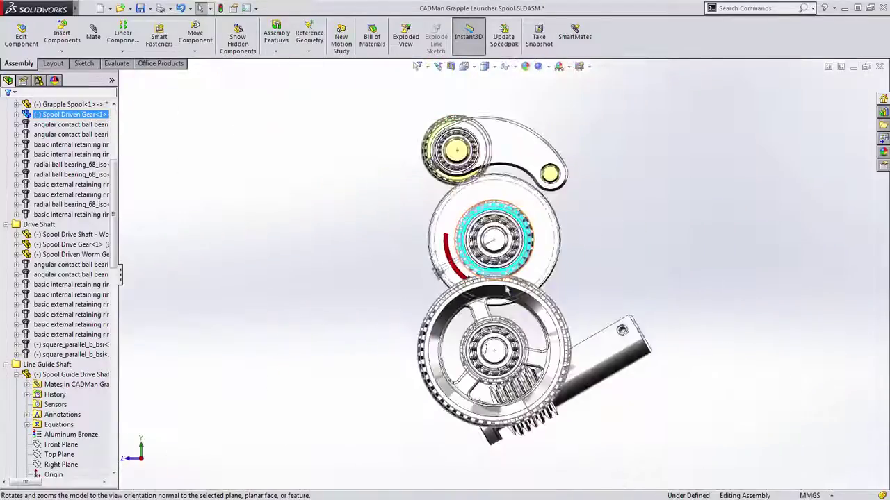
pyautogui.moveTo(509, 285); pyautogui.dragTo(318, 261, button='middle')
pyautogui.click(318, 261)
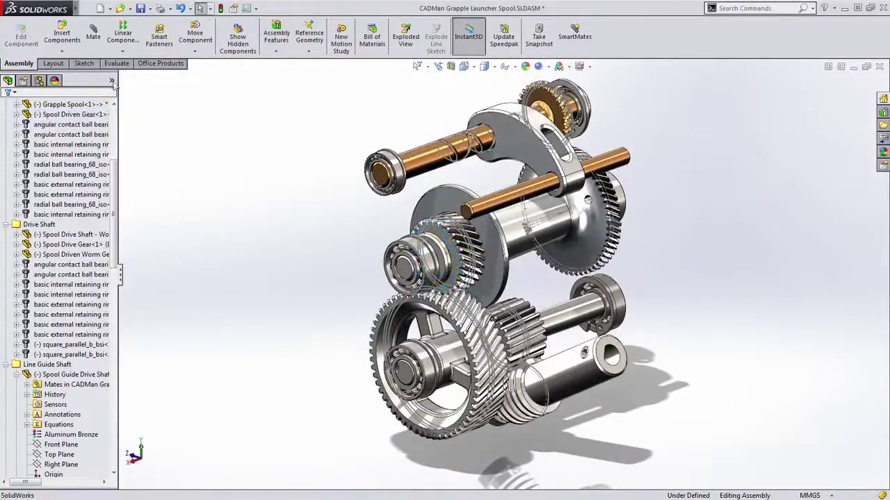
# Add a Gear mate between the body-diameter sketch circles of the spool driven gear and drive gear, with a 16.8 mm to 33.6 mm ratio.
pyautogui.click(94, 48)
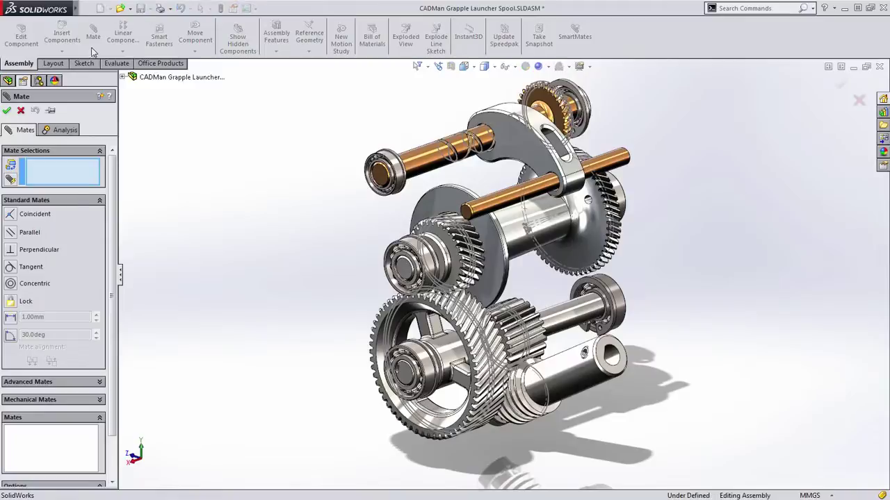
pyautogui.click(55, 400)
pyautogui.click(10, 265)
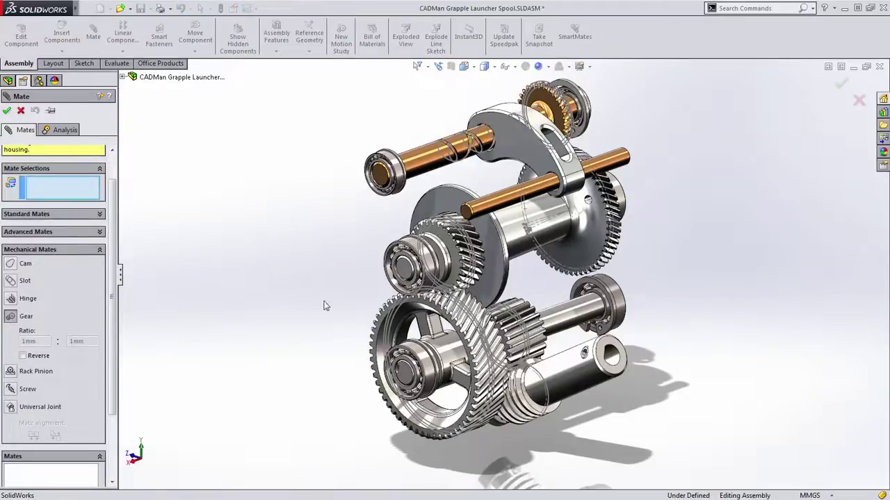
pyautogui.scroll(-5, 376, 285)
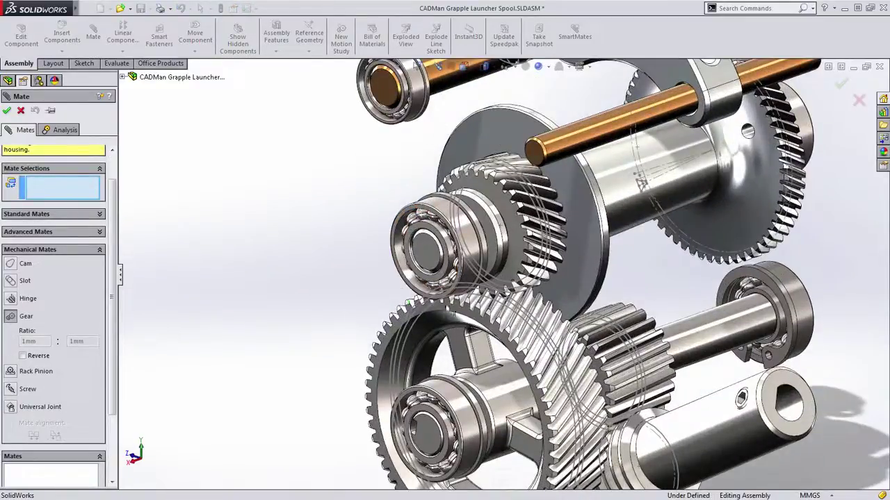
pyautogui.click(513, 297)
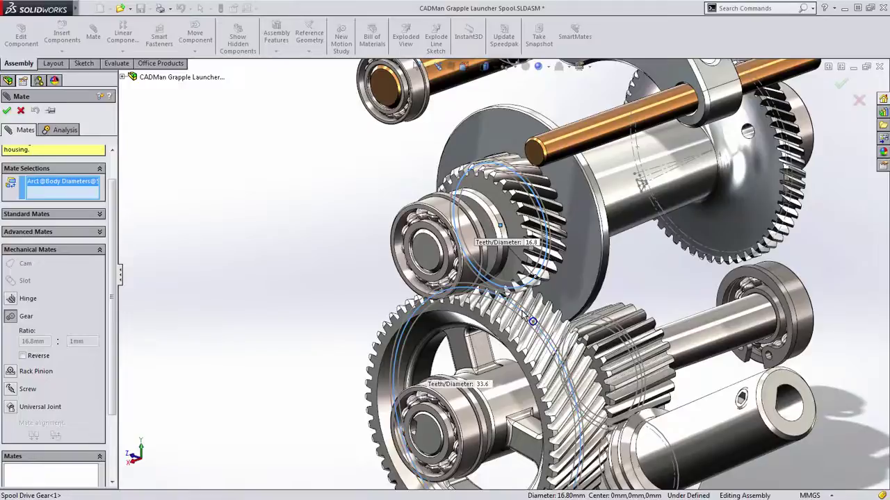
pyautogui.click(526, 316)
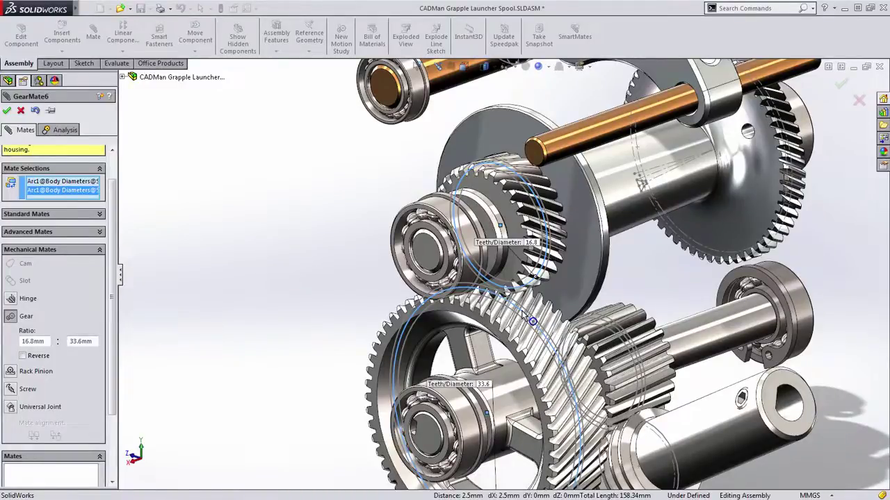
pyautogui.press('Return')
pyautogui.press('Return')
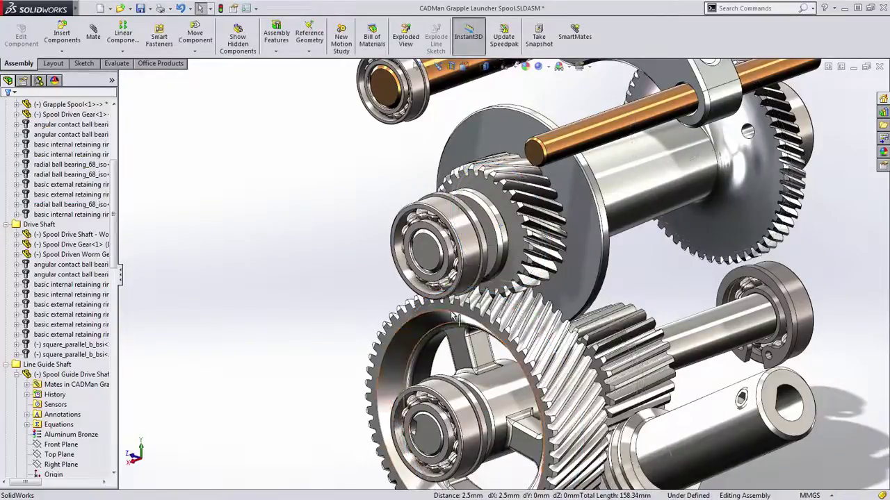
# Turn the large drive gear to test the new gear mate with the spool driven gear.
pyautogui.moveTo(463, 322); pyautogui.dragTo(558, 199)
pyautogui.scroll(3, 468, 307)
pyautogui.click(554, 179)
# Slide the spool guide along the line guide shaft to check its free movement.
pyautogui.moveTo(554, 180); pyautogui.dragTo(534, 187, button='middle')
pyautogui.scroll(-4, 603, 110)
pyautogui.moveTo(561, 183); pyautogui.dragTo(657, 180)
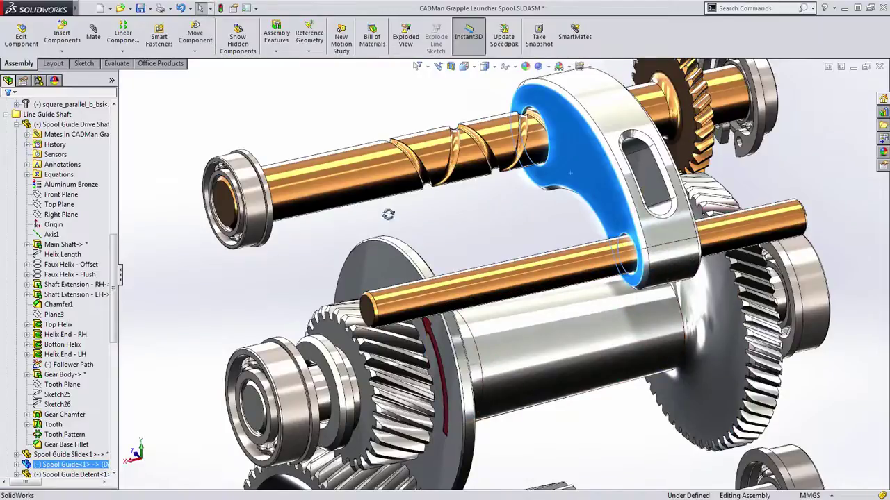
# Isolate the spool guide, its detent and the spool guide drive shaft from the rest of the assembly.
pyautogui.moveTo(388, 215); pyautogui.dragTo(321, 159, button='middle')
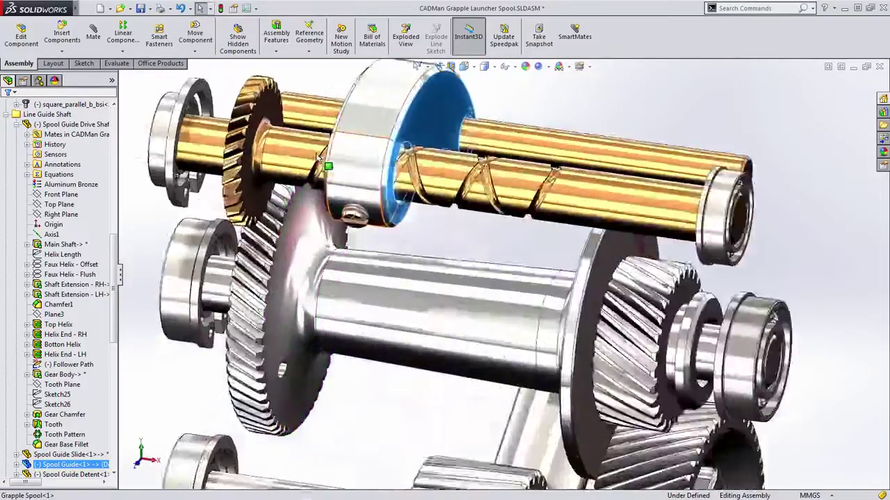
pyautogui.scroll(-3, 322, 162)
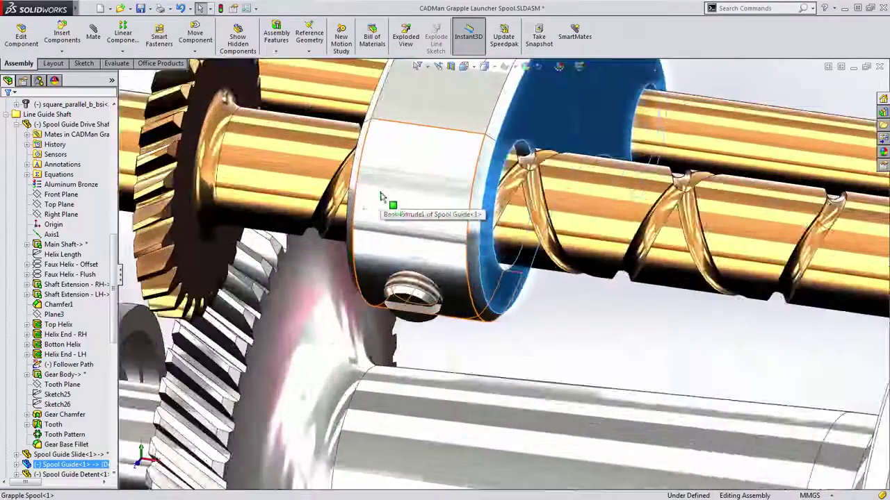
pyautogui.keyDown('ctrl'); pyautogui.click(397, 248); pyautogui.keyUp('ctrl')
pyautogui.keyDown('ctrl'); pyautogui.click(305, 161); pyautogui.keyUp('ctrl')
pyautogui.rightClick(574, 320)
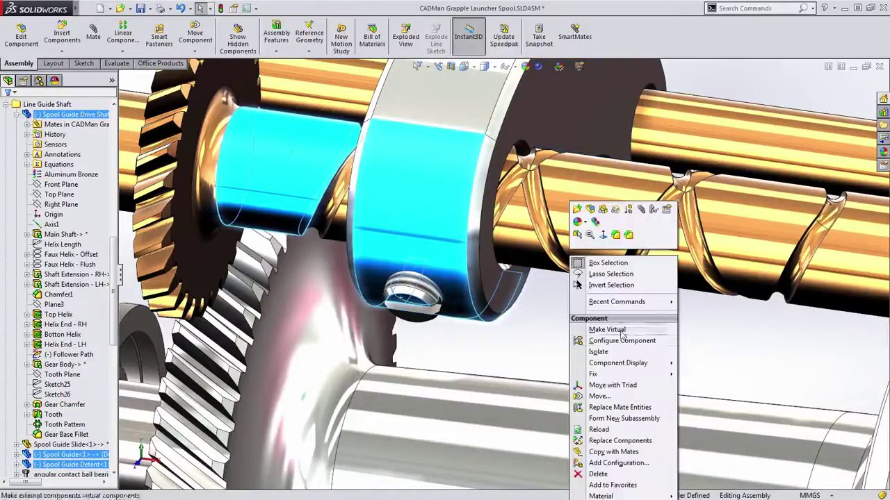
pyautogui.click(599, 353)
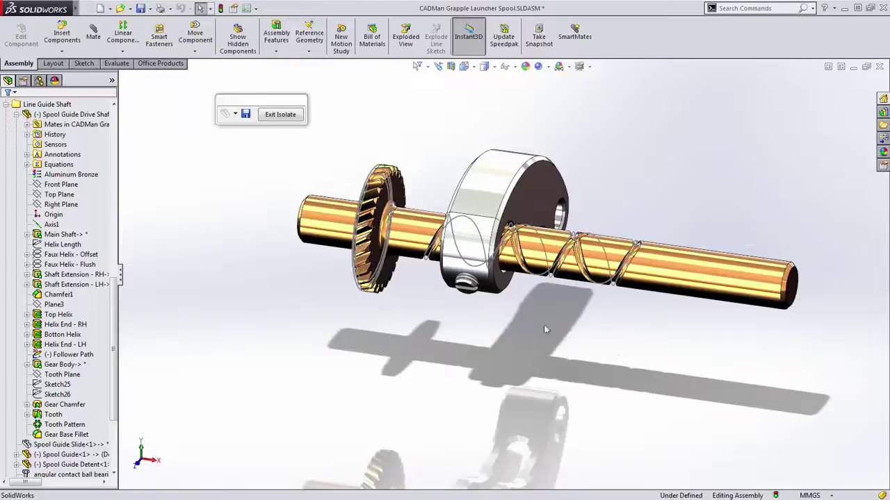
# Show Sketch1 of the Revolve1 feature in the spool guide detent.
pyautogui.moveTo(522, 318); pyautogui.dragTo(512, 327, button='middle')
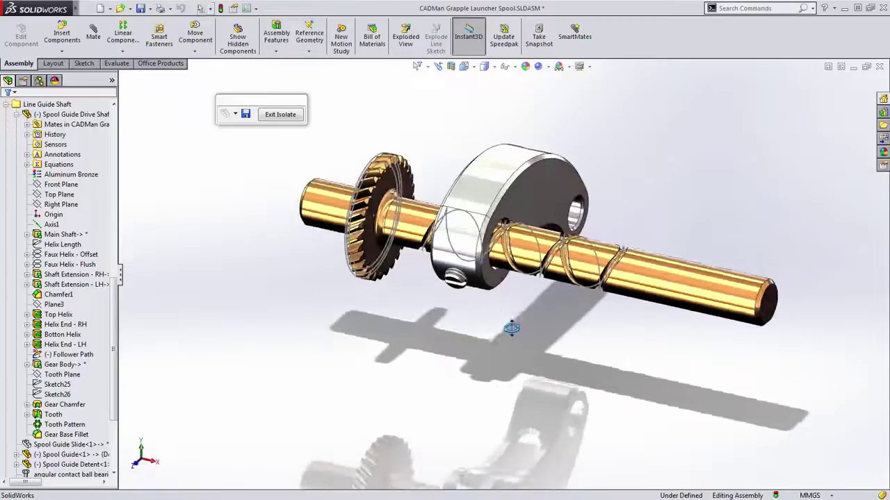
pyautogui.scroll(-3, 473, 252)
pyautogui.scroll(-2, 473, 252)
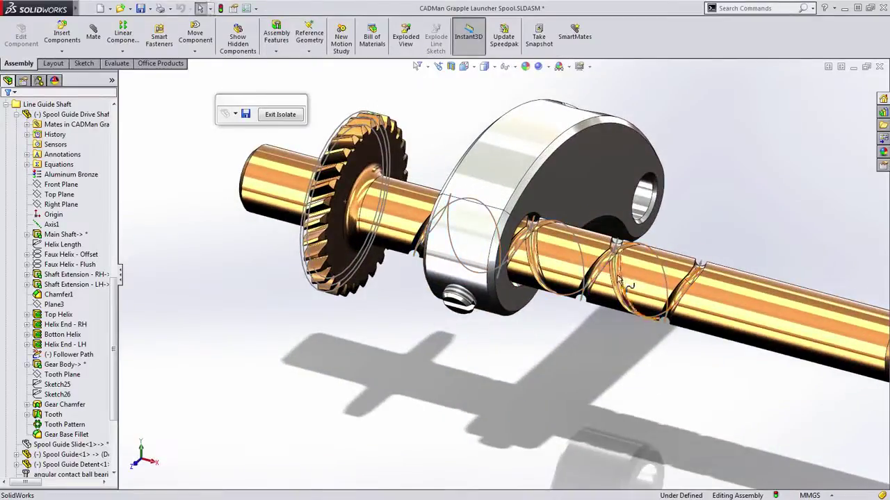
pyautogui.moveTo(553, 314); pyautogui.dragTo(479, 295, button='middle')
pyautogui.scroll(-2, 480, 295)
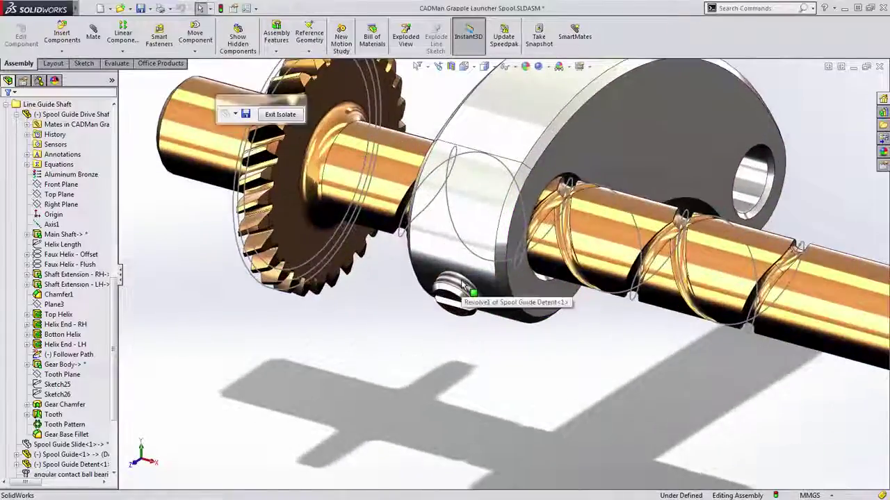
pyautogui.click(459, 283)
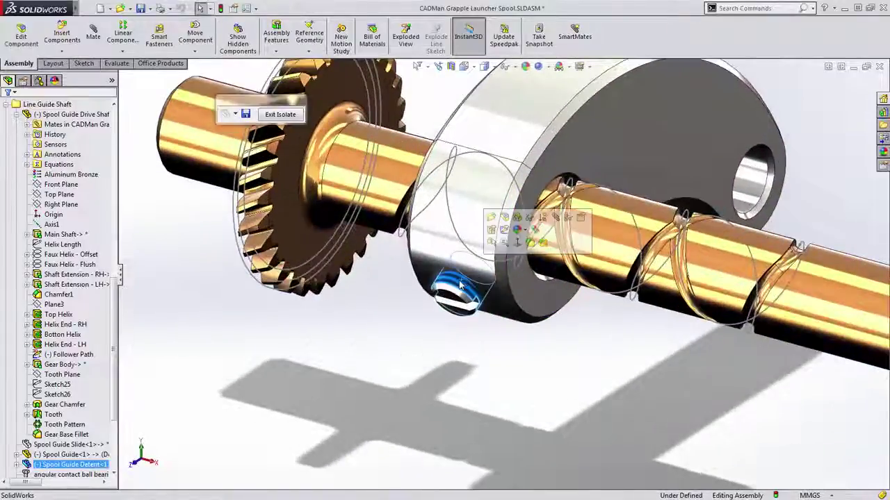
pyautogui.click(17, 465)
pyautogui.click(42, 445)
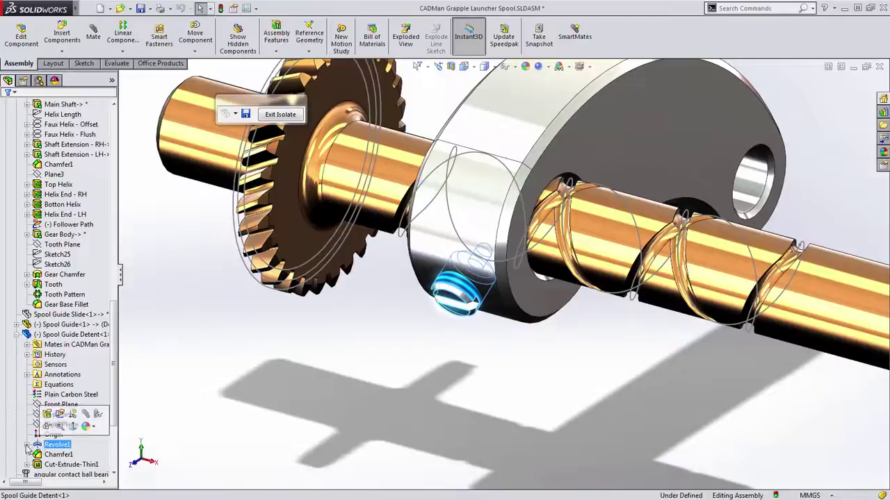
pyautogui.click(28, 446)
pyautogui.click(64, 455)
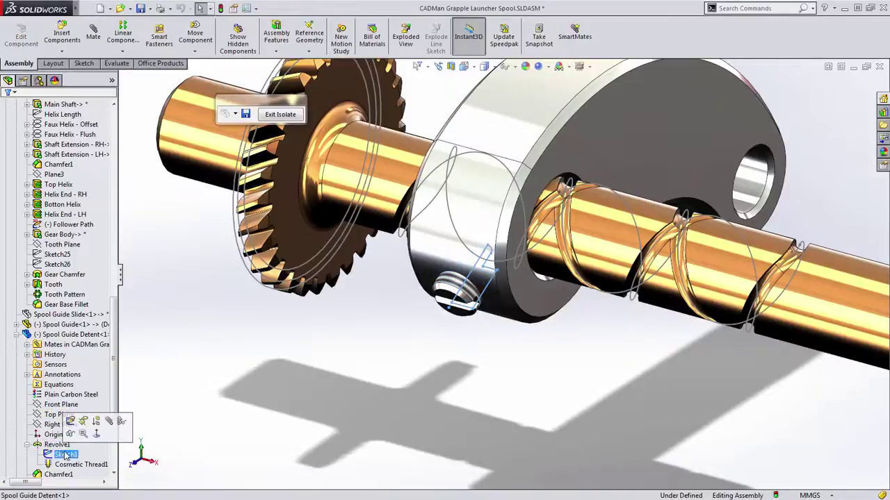
pyautogui.click(401, 343)
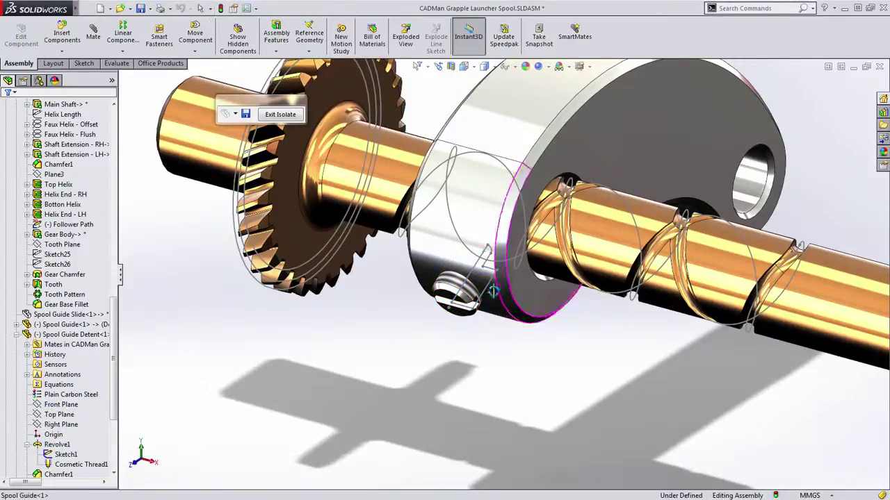
# Pull the threaded detent partly out of the spool guide and rotate the guide drive shaft to expose the follower path near it.
pyautogui.scroll(-4, 455, 299)
pyautogui.moveTo(450, 288); pyautogui.dragTo(434, 318)
pyautogui.click(388, 341)
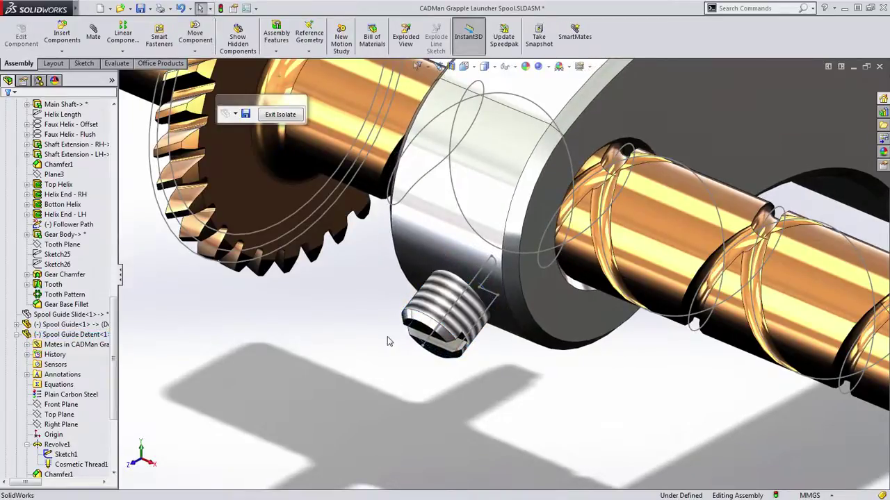
pyautogui.moveTo(644, 281); pyautogui.dragTo(697, 202)
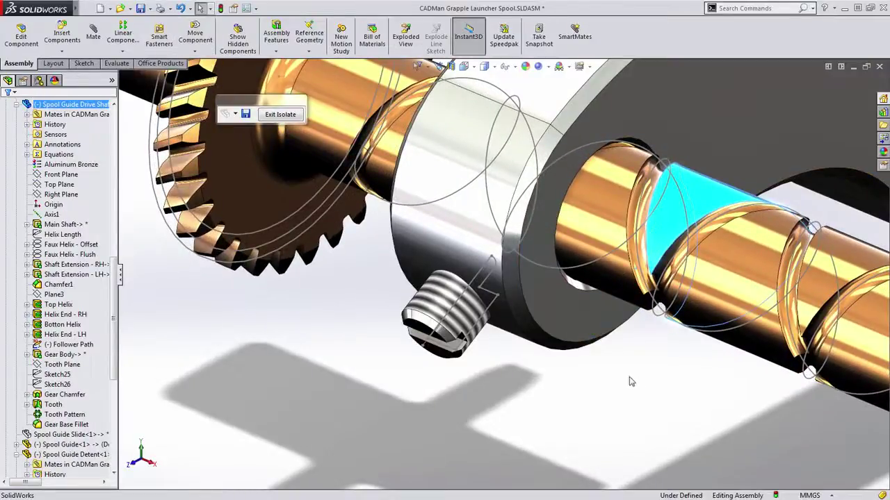
pyautogui.moveTo(590, 372)
pyautogui.mouseDown(button='middle')
pyautogui.moveTo(595, 364)
pyautogui.moveTo(592, 372)
pyautogui.mouseUp(button='middle')
pyautogui.click(576, 382)
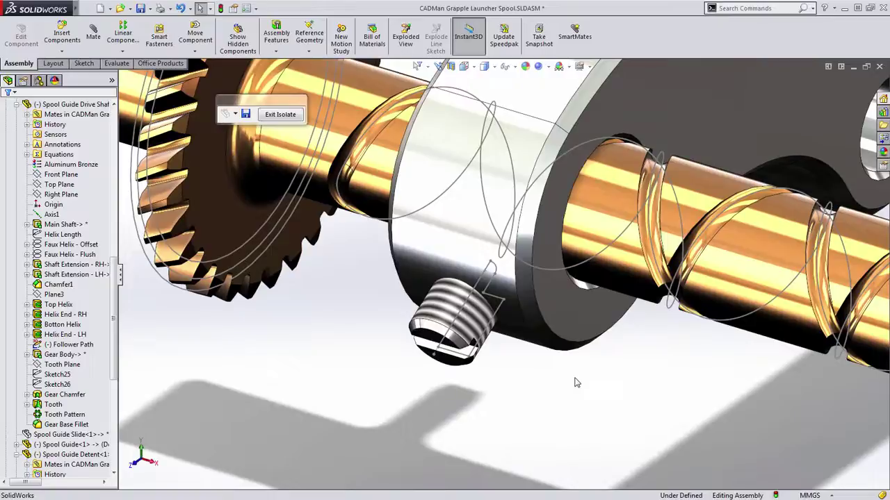
# Start a Path Mate with the detent's Sketch1 arc centre, Point5, as the component vertex.
pyautogui.click(93, 34)
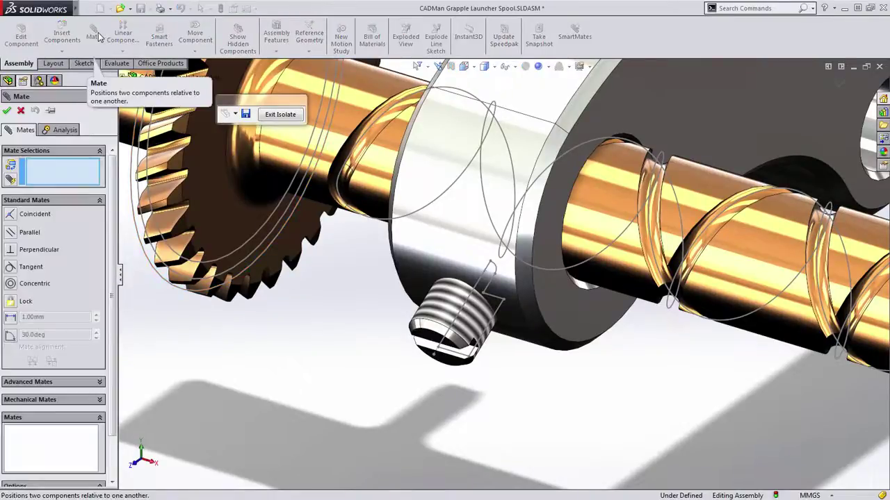
pyautogui.click(42, 399)
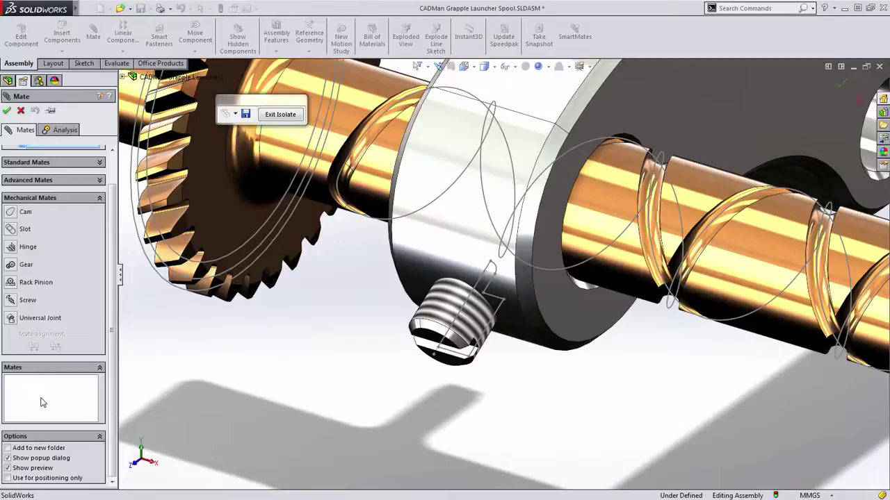
pyautogui.click(37, 181)
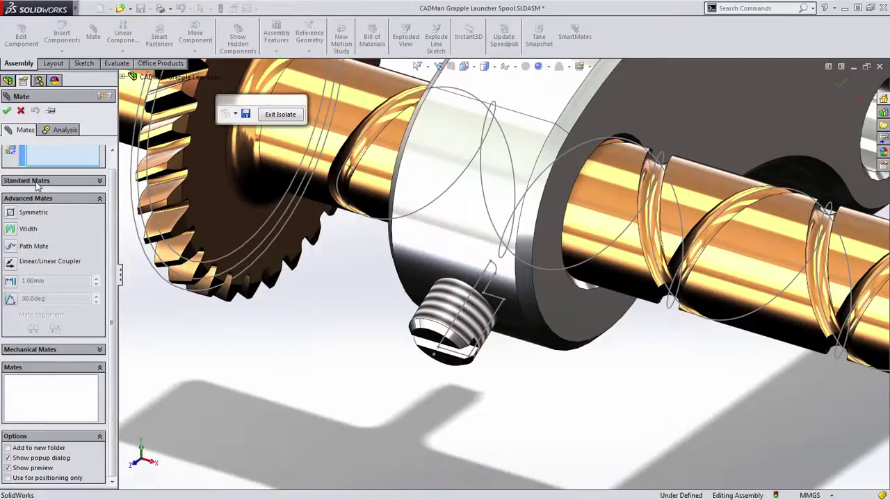
pyautogui.click(11, 246)
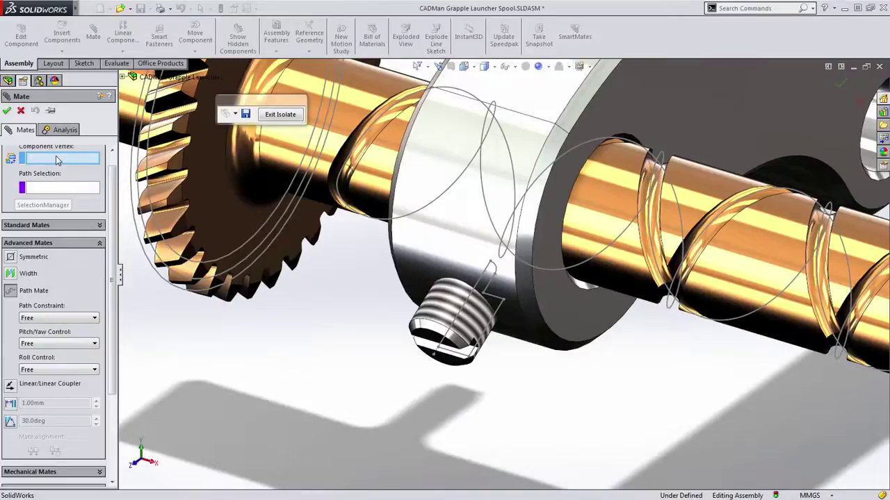
pyautogui.click(490, 264)
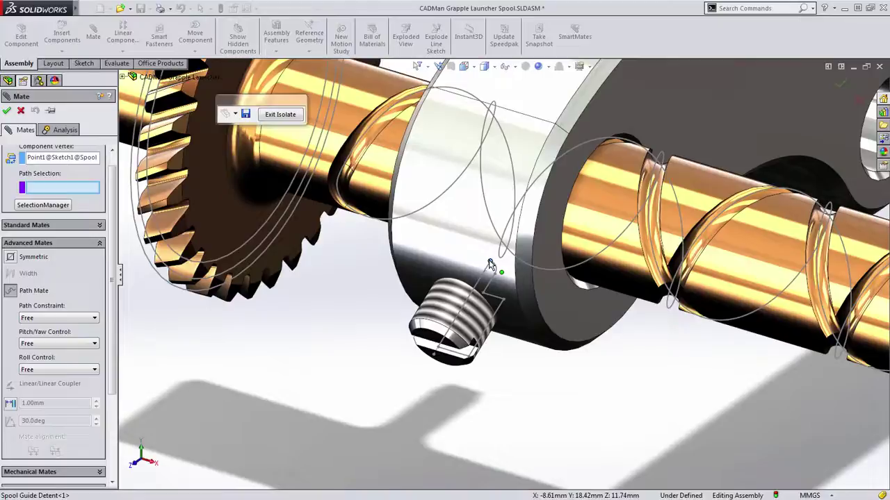
pyautogui.scroll(-2, 490, 264)
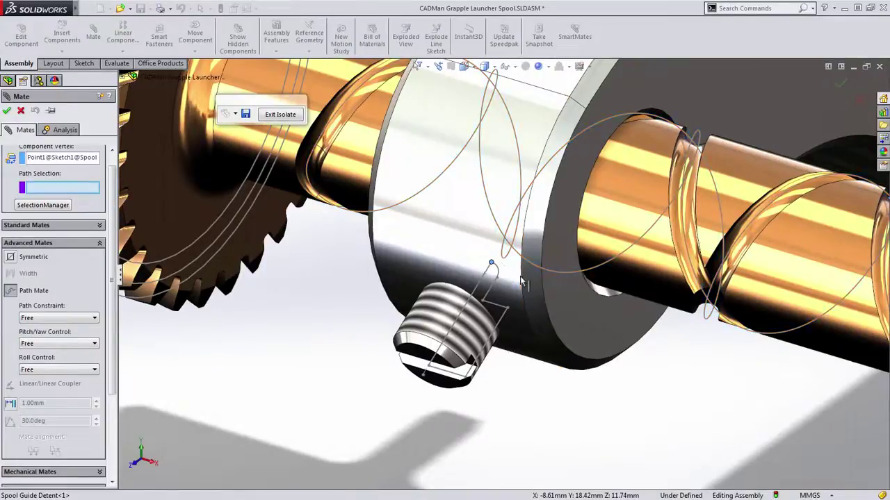
pyautogui.click(66, 158)
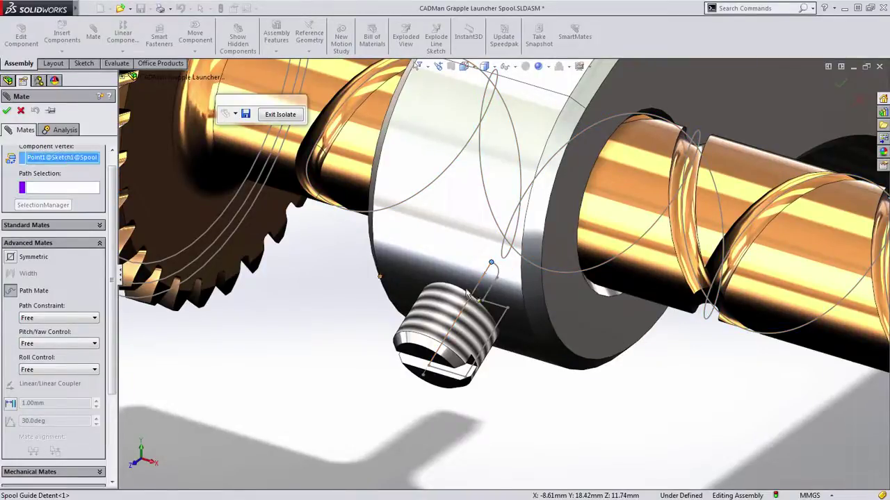
pyautogui.click(485, 275)
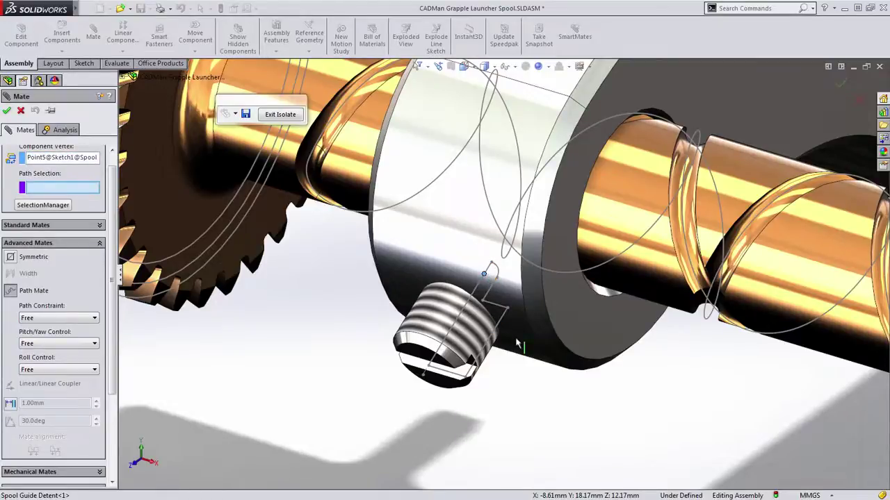
# Complete the Path Mate along the drive shaft's Follower Path spline, with path constraint, pitch/yaw and roll control Free.
pyautogui.moveTo(518, 344); pyautogui.dragTo(560, 341, button='middle')
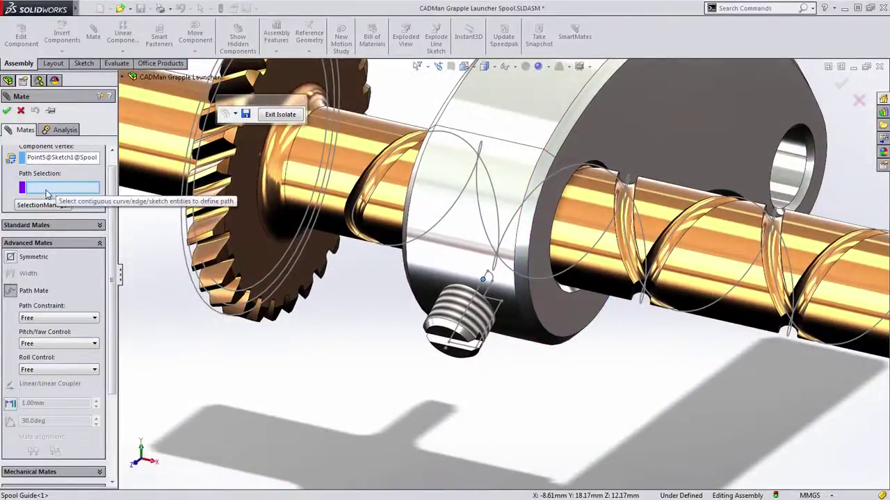
pyautogui.click(645, 304)
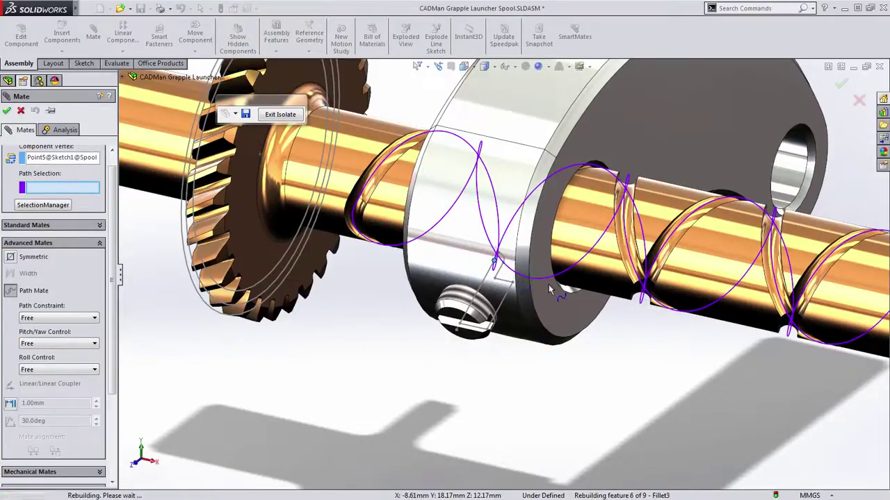
pyautogui.hotkey('ctrl', '1')
pyautogui.moveTo(515, 283); pyautogui.dragTo(481, 273, button='middle')
pyautogui.scroll(3, 481, 273)
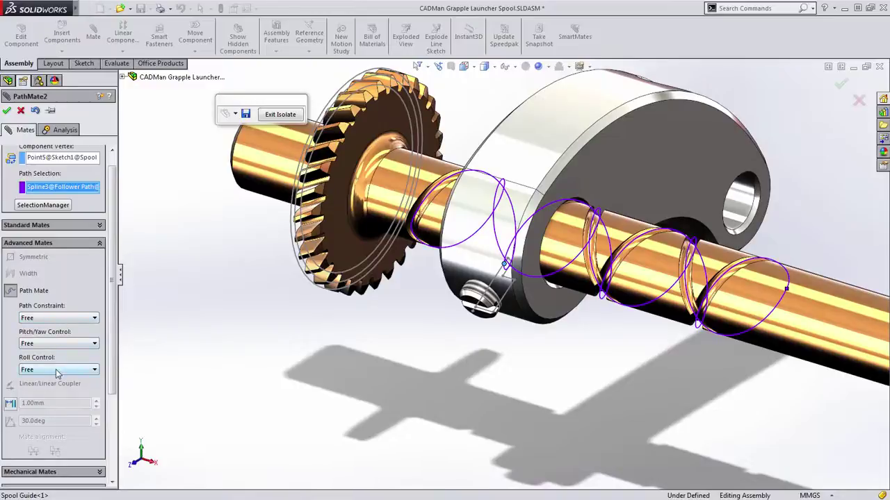
pyautogui.scroll(1, 114, 342)
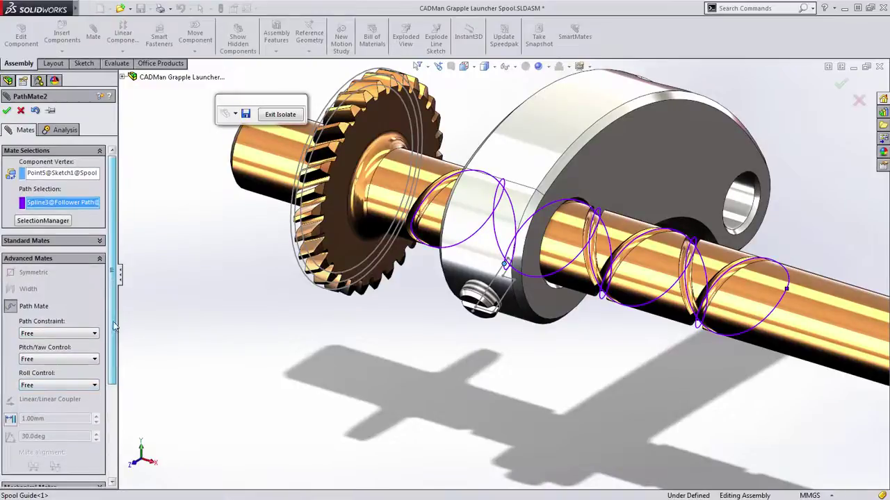
pyautogui.click(8, 113)
# Turn the spool guide drive shaft by its gear to test how the guide follows the groove.
pyautogui.scroll(3, 249, 268)
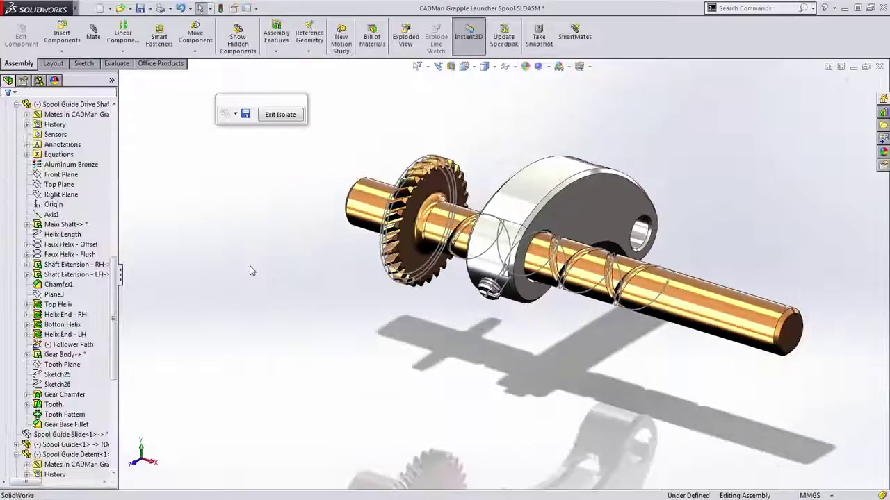
pyautogui.moveTo(547, 334); pyautogui.dragTo(496, 308, button='middle')
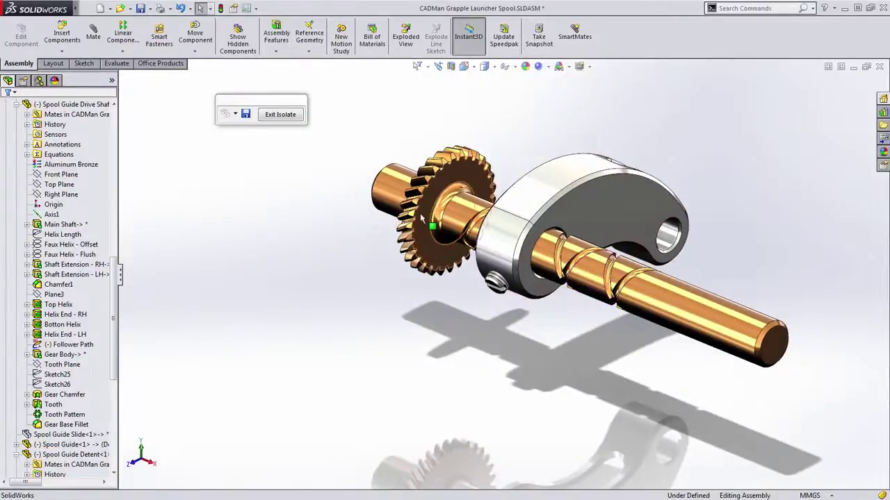
pyautogui.moveTo(421, 220); pyautogui.dragTo(389, 208)
pyautogui.click(289, 159)
# Exit the isolated view and turn the worm shaft to test the motion of the complete spool assembly.
pyautogui.click(282, 114)
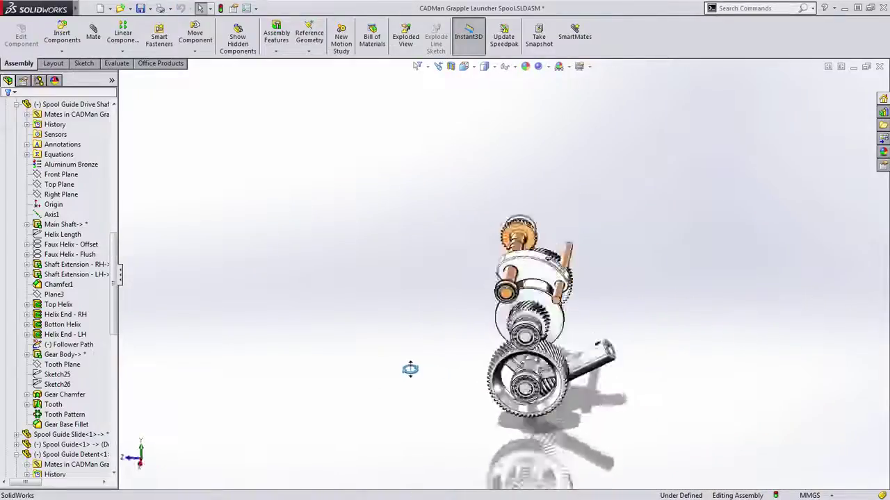
pyautogui.moveTo(324, 364); pyautogui.dragTo(290, 362, button='middle')
pyautogui.scroll(-3, 541, 370)
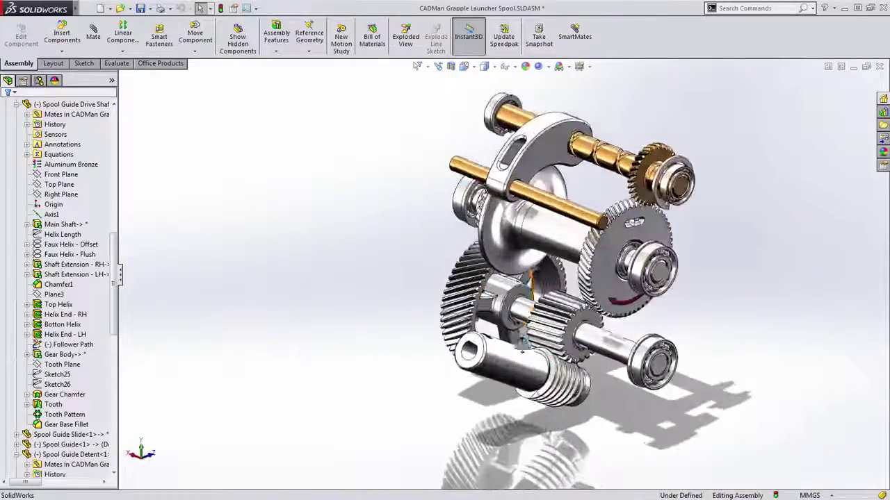
pyautogui.click(489, 351)
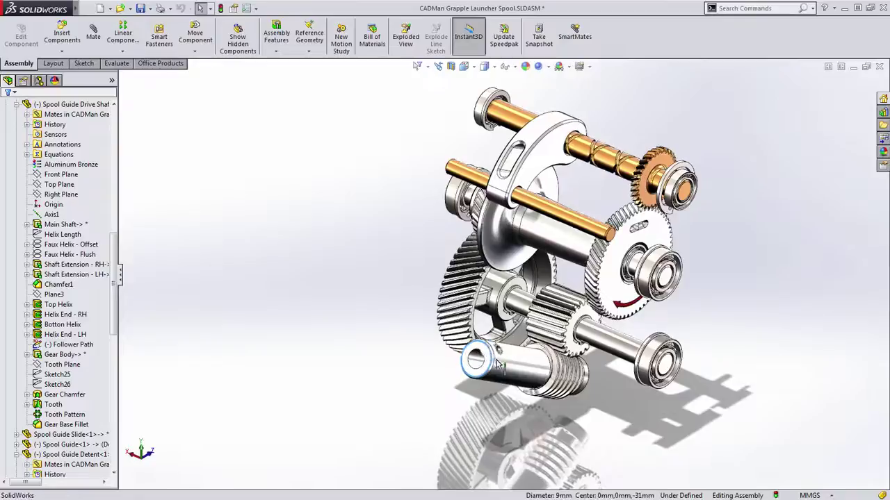
pyautogui.moveTo(485, 432); pyautogui.dragTo(467, 331)
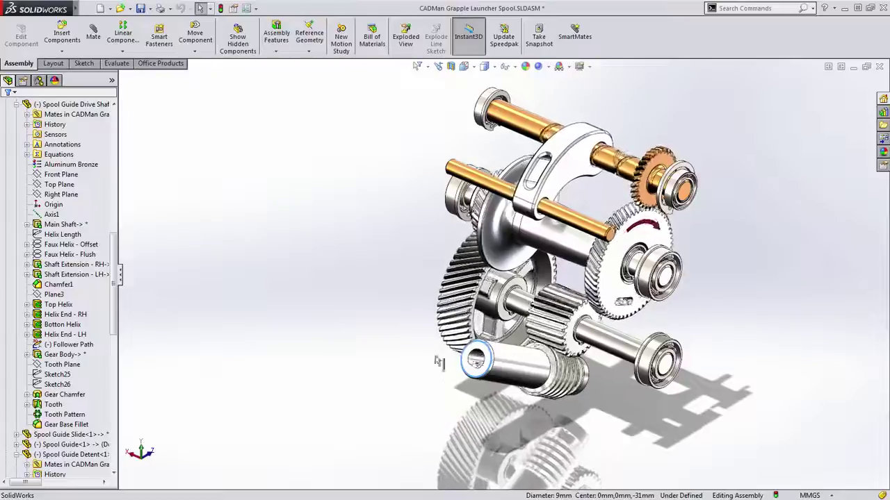